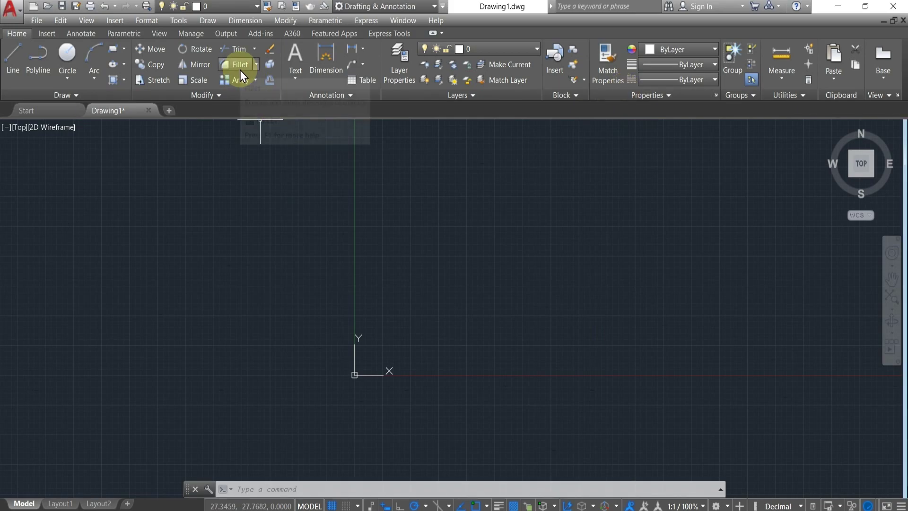
Step: Open and close the Fillet dropdown options twice without choosing anything
left_click(256, 64)
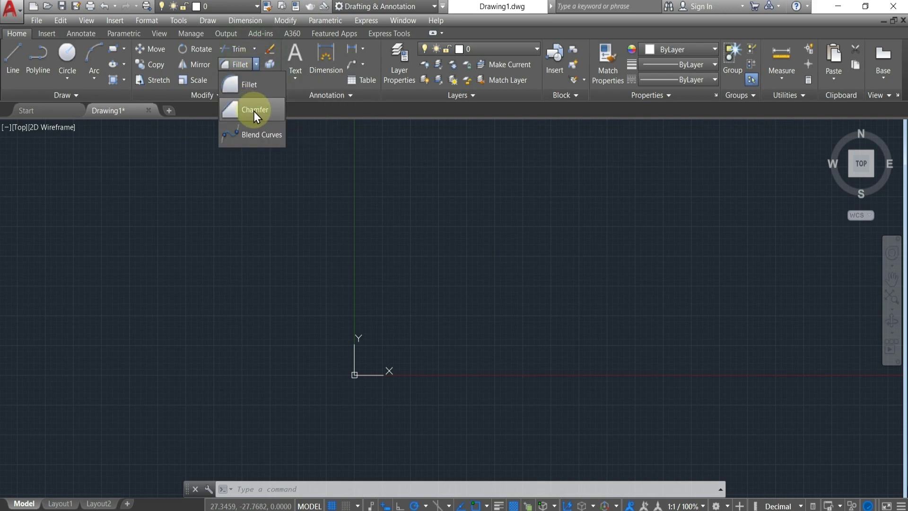
left_click(258, 193)
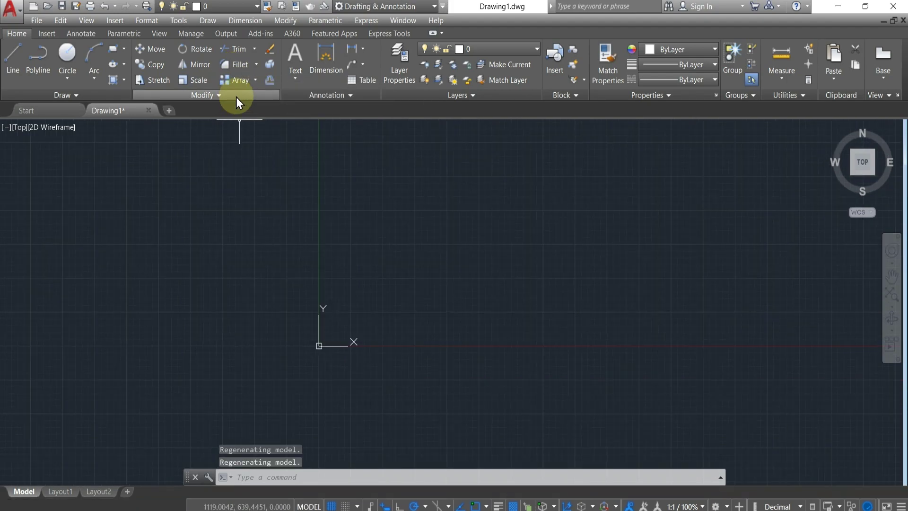
left_click(256, 65)
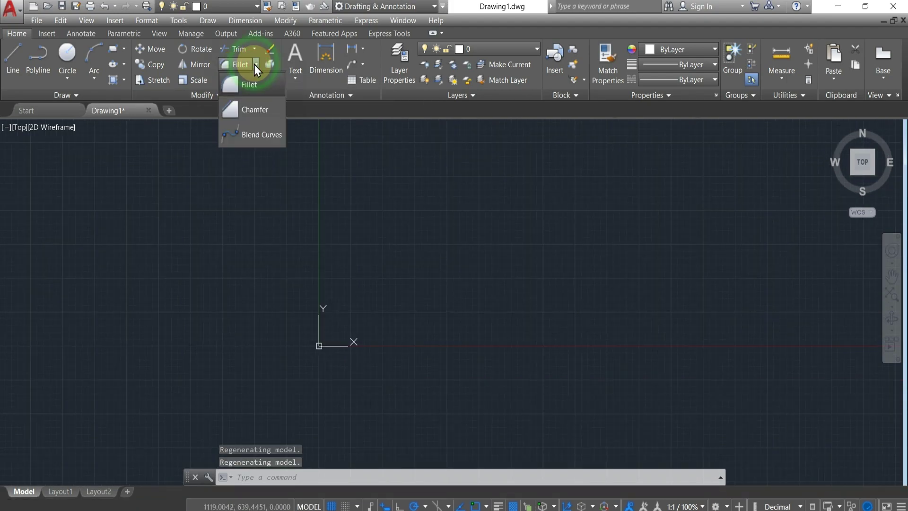
left_click(259, 187)
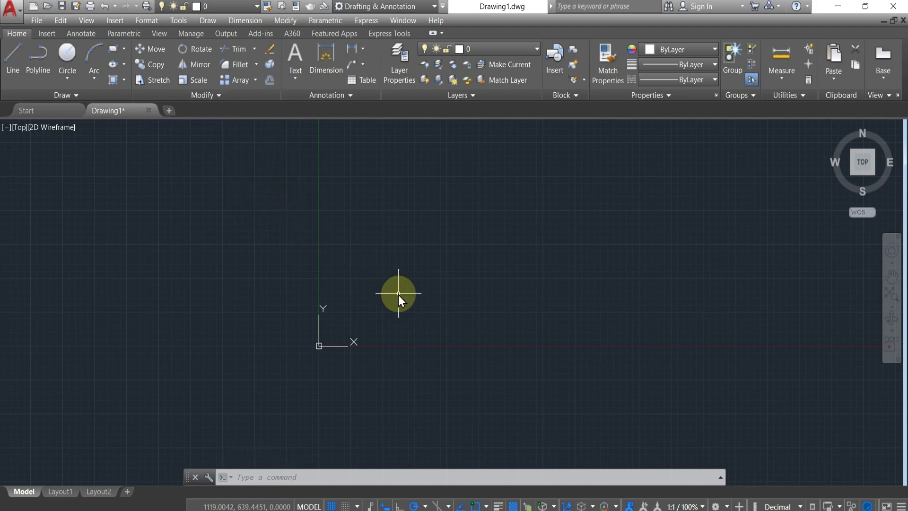
Step: Set drawing units to length precision 0 and insertion scale Millimeters
type("Un")
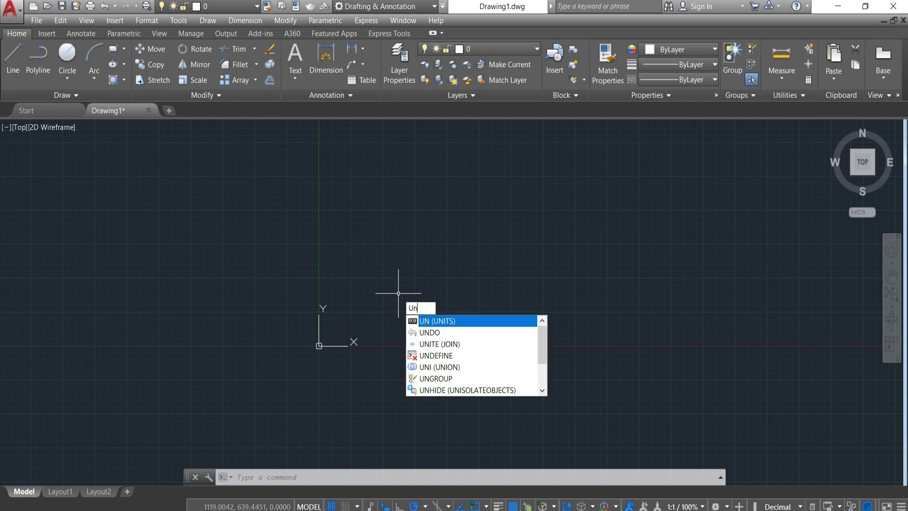
key("Return")
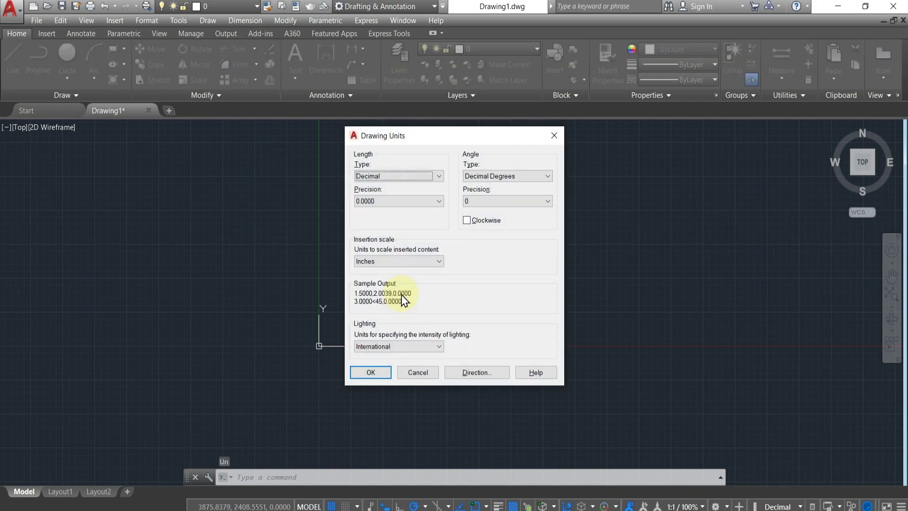
left_click(438, 201)
left_click(420, 201)
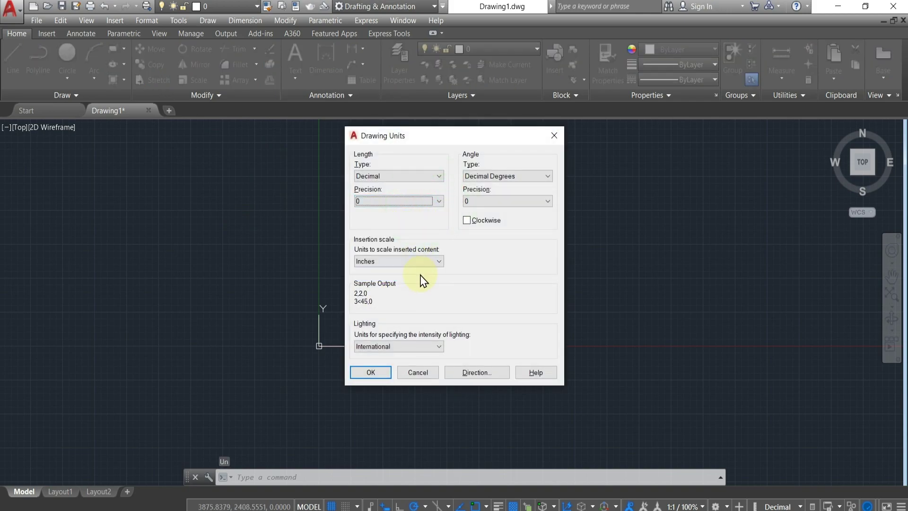
left_click(423, 262)
left_click(406, 324)
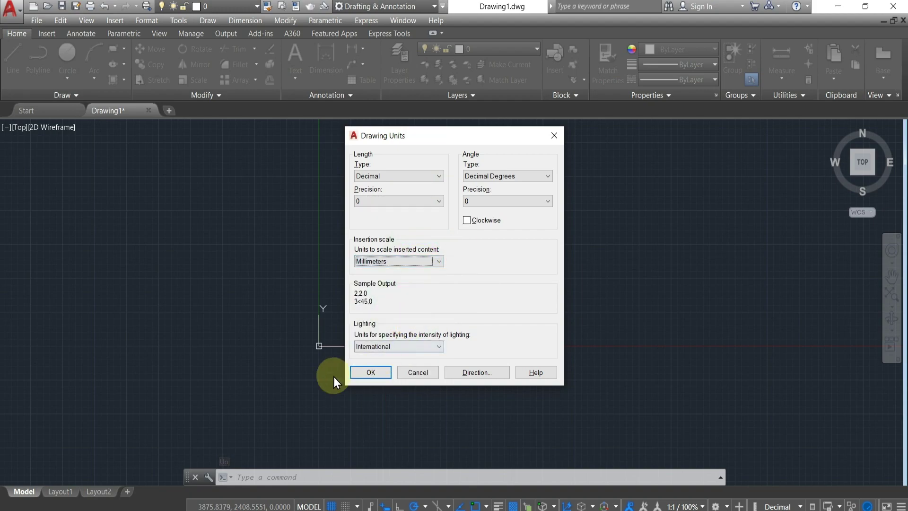
left_click(372, 372)
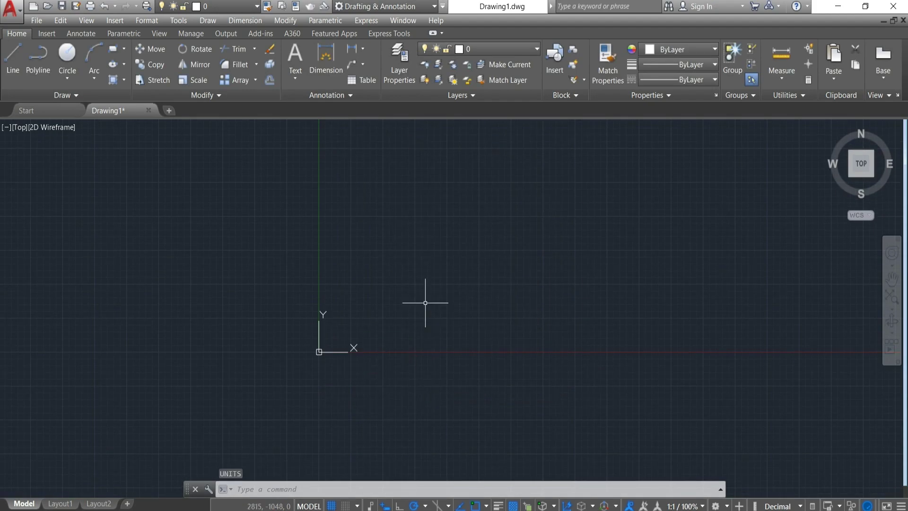
Step: Set the drawing limits from 0,0 to 420,297 with LIMITS
type("LIMITS")
key("Return")
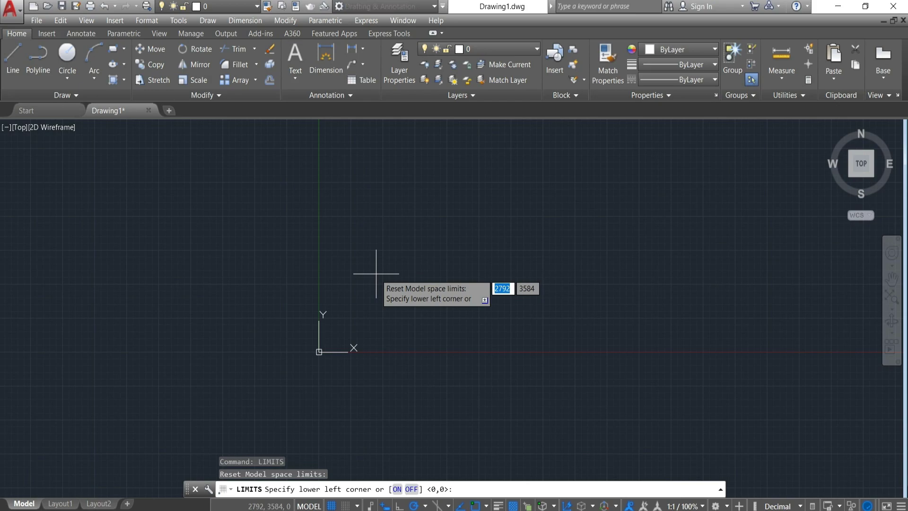
type("0")
key("Tab")
left_click(376, 273)
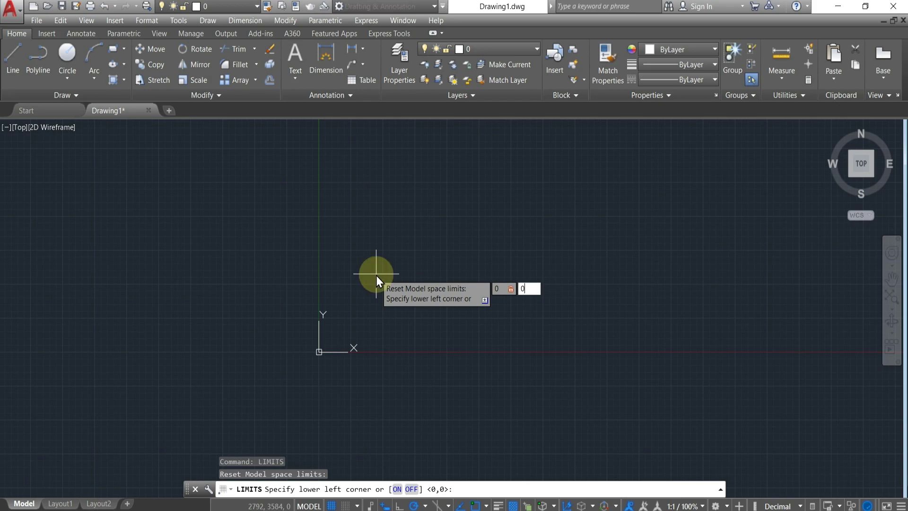
type("0")
left_click(376, 274)
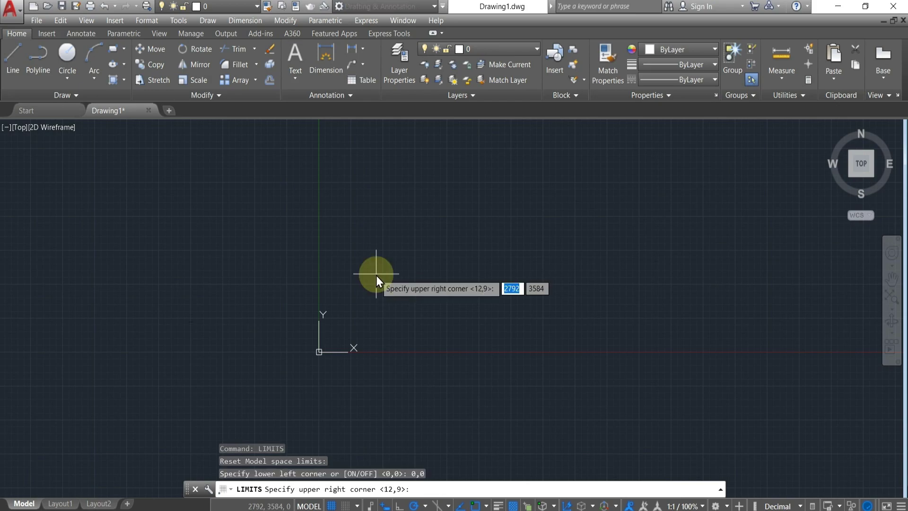
type("29")
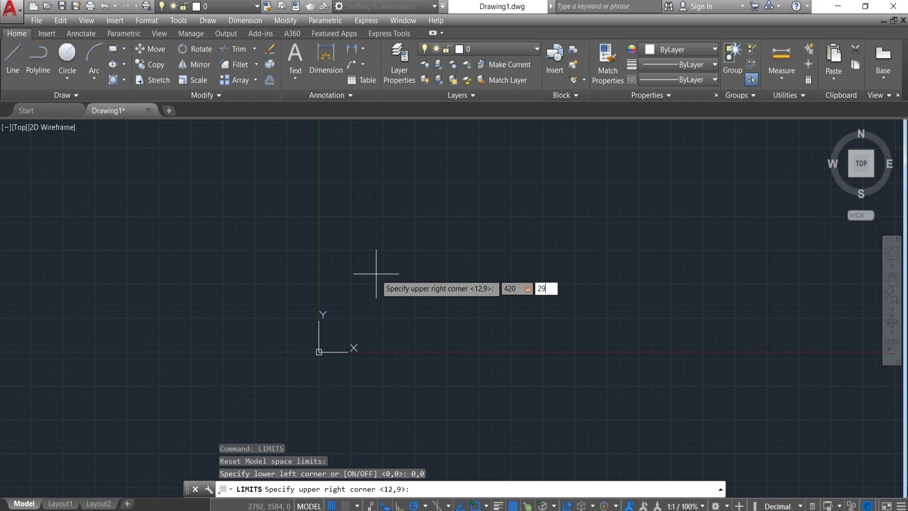
key("Return")
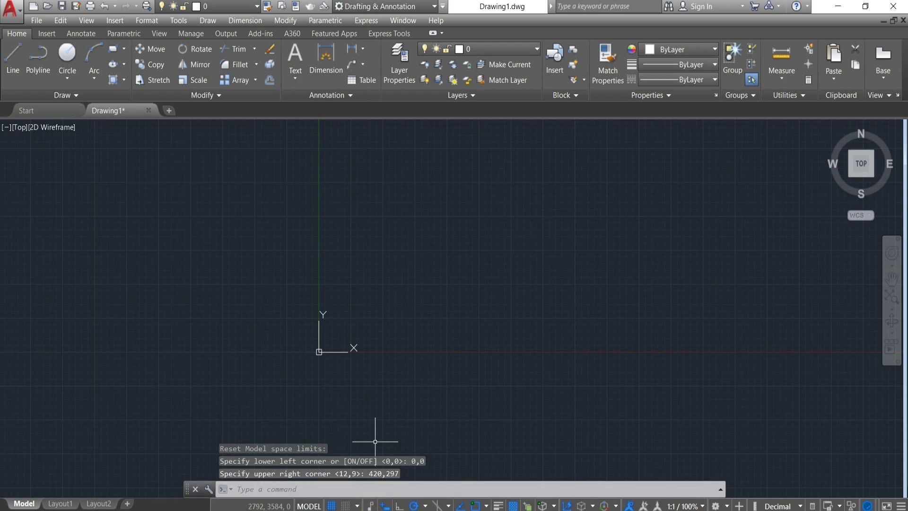
Step: Turn off Display grid beyond Limits in the Snap and Grid settings
left_click(357, 506)
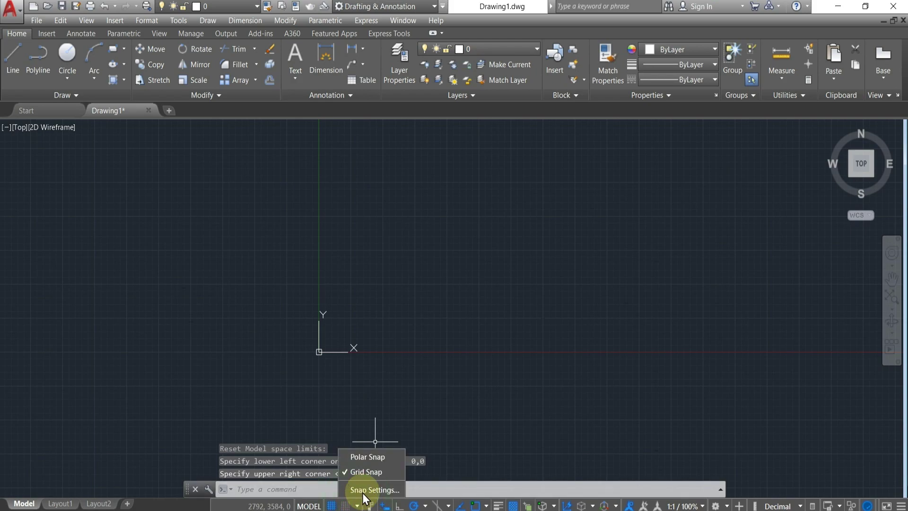
left_click(365, 489)
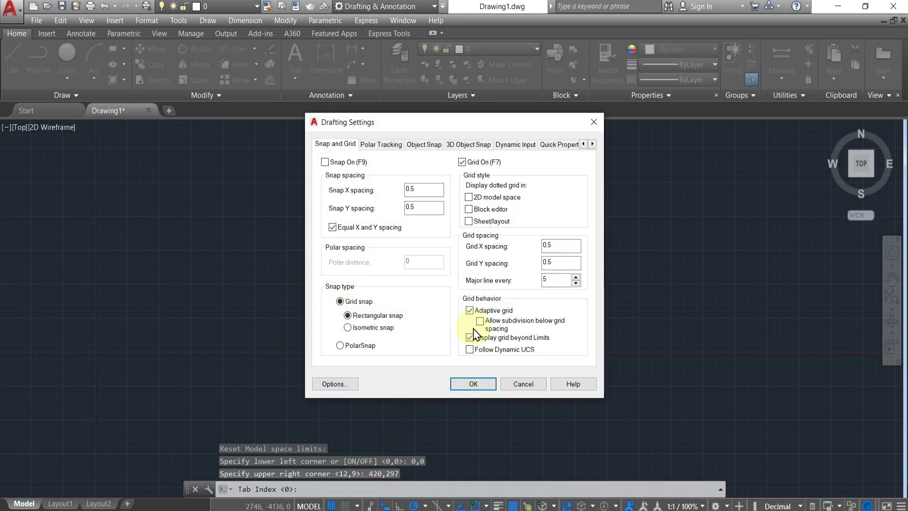
left_click(469, 338)
left_click(474, 385)
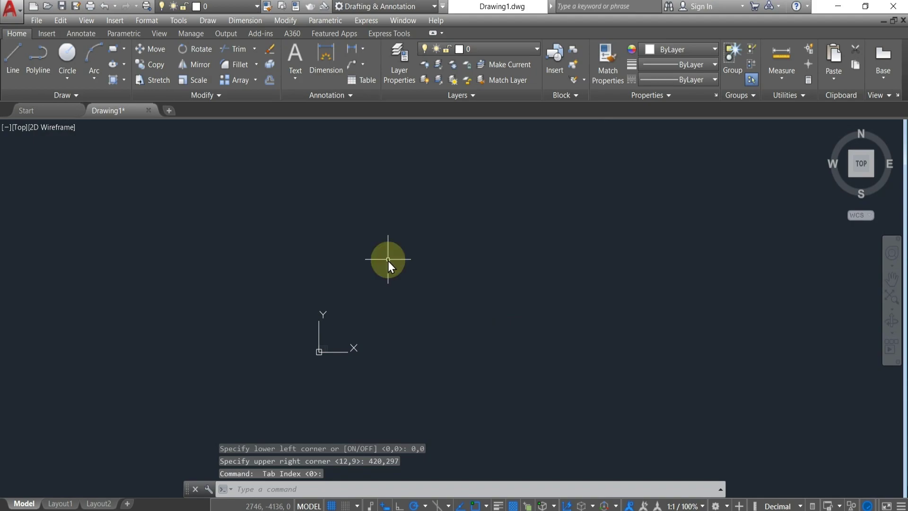
Step: Zoom All to frame the whole 420 × 297 limits area
type("z")
key("Return")
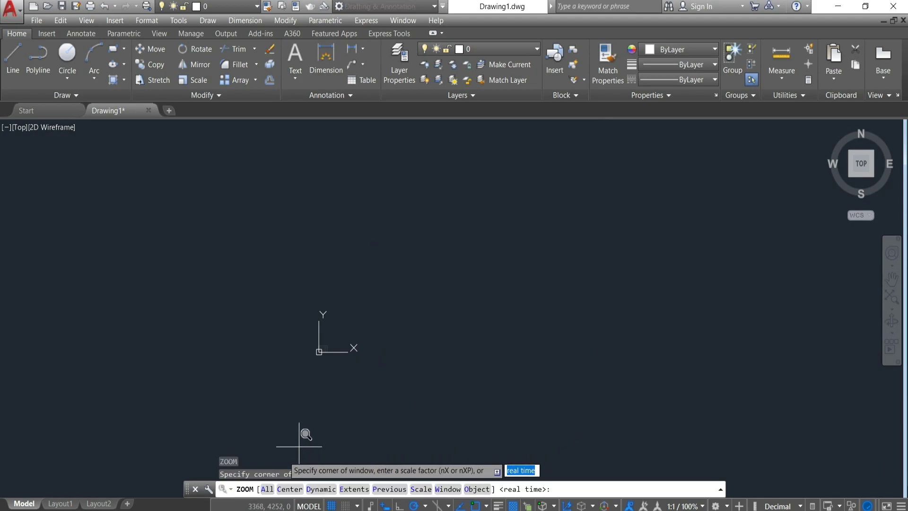
left_click(266, 489)
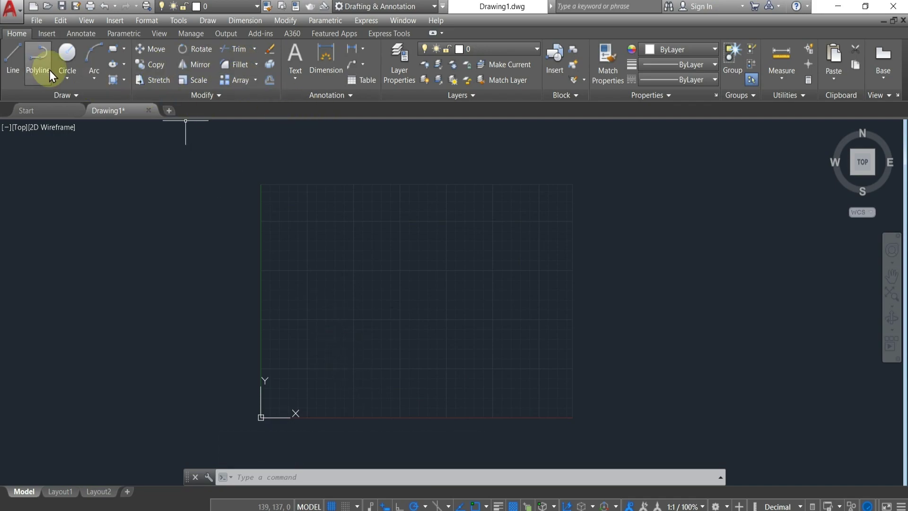
Step: Draw a 100 × 50 rectangle from a picked first corner using the Dimensions option
left_click(115, 47)
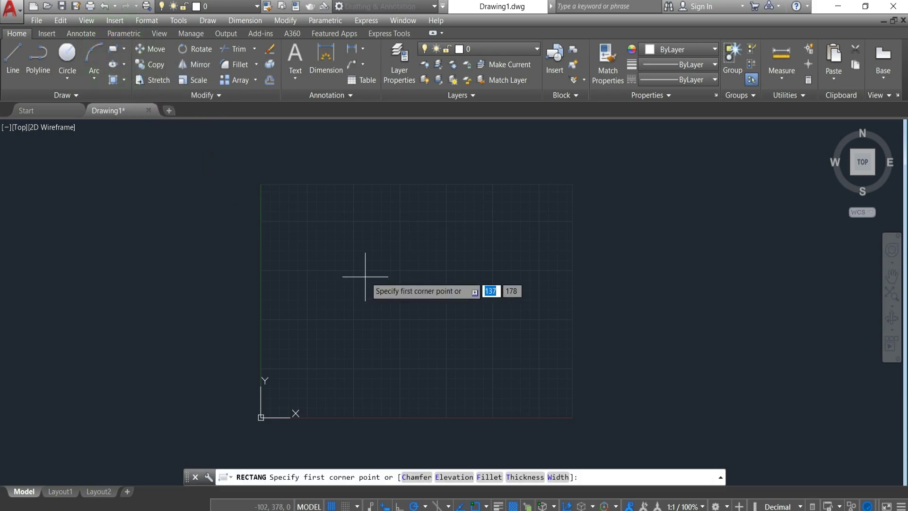
scroll(386, 298, "up", 3)
left_click(359, 258)
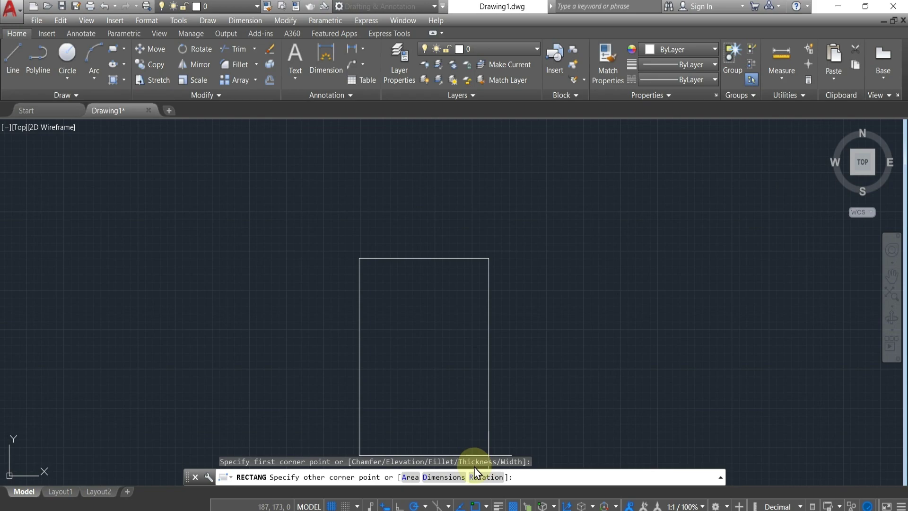
left_click(444, 477)
type("100")
key("Return")
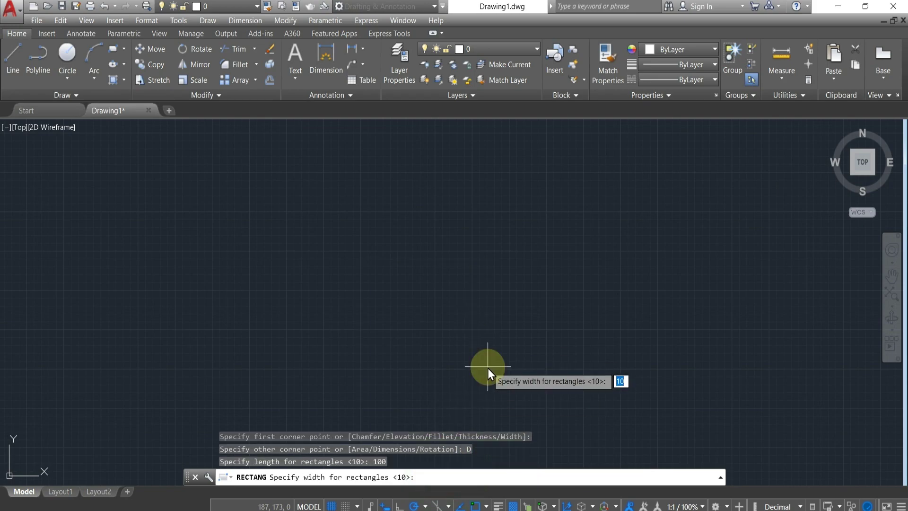
type("50")
key("Return")
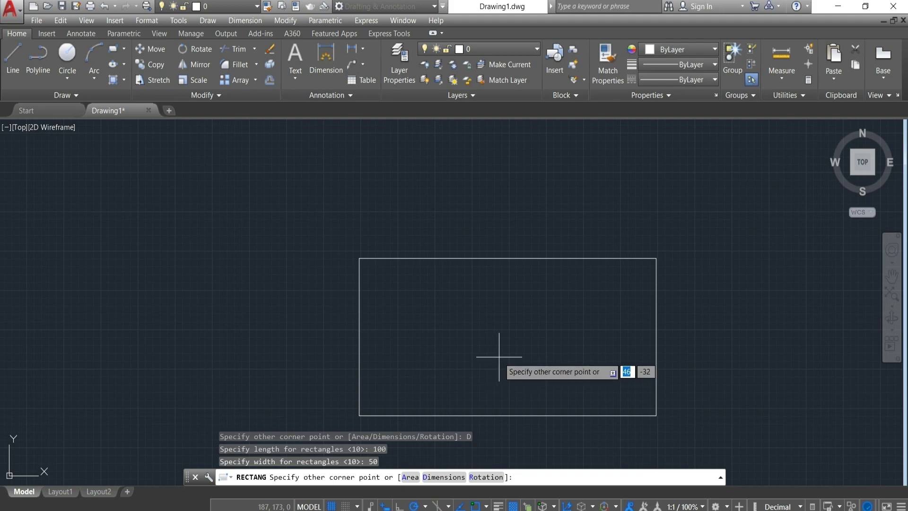
left_click(501, 356)
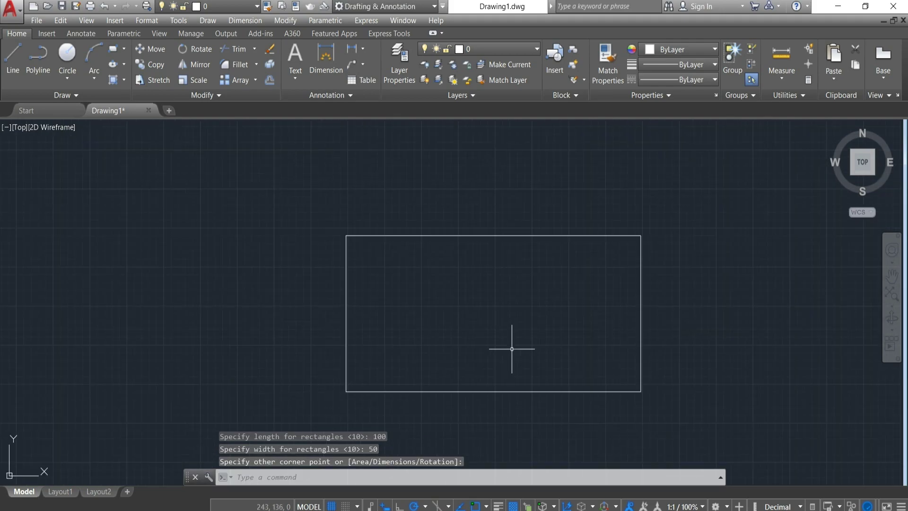
scroll(513, 349, "up", 2)
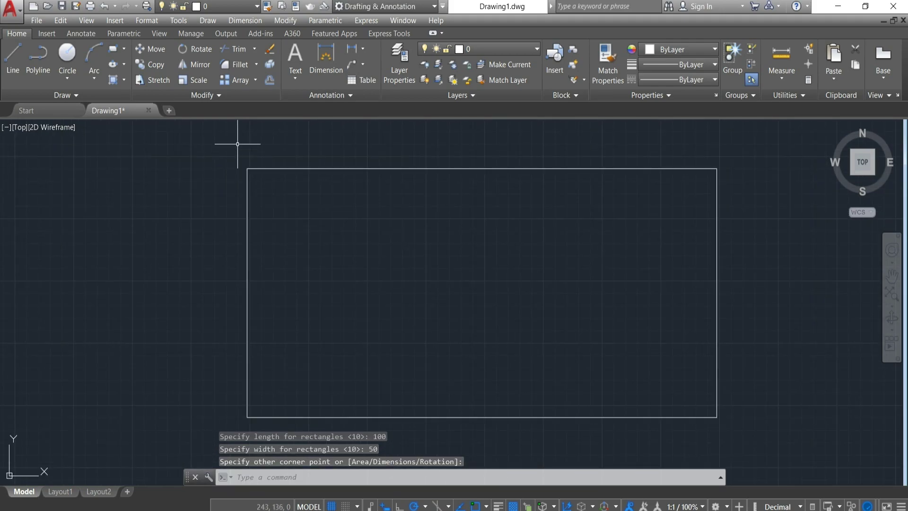
Step: Fillet the rectangle's top-left corner at radius 10 using its left and top edges
left_click(248, 65)
scroll(388, 286, "down", 2)
left_click(429, 479)
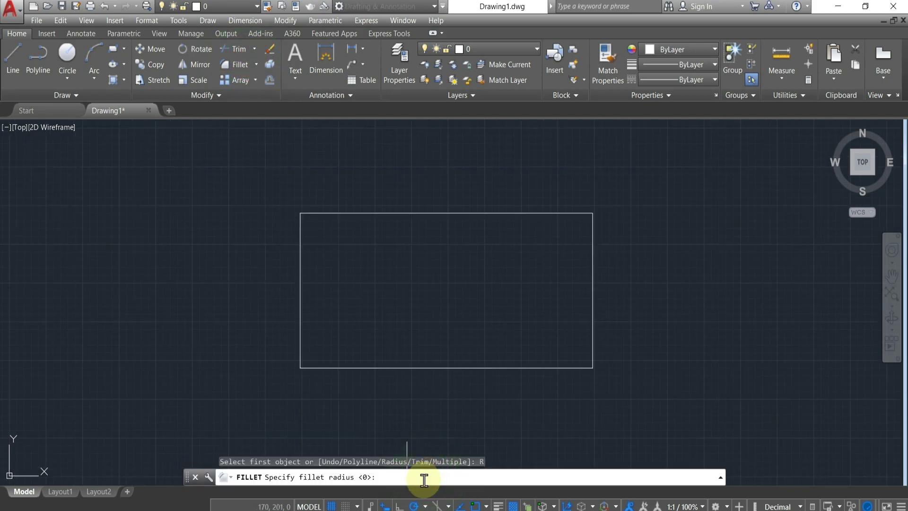
type("10")
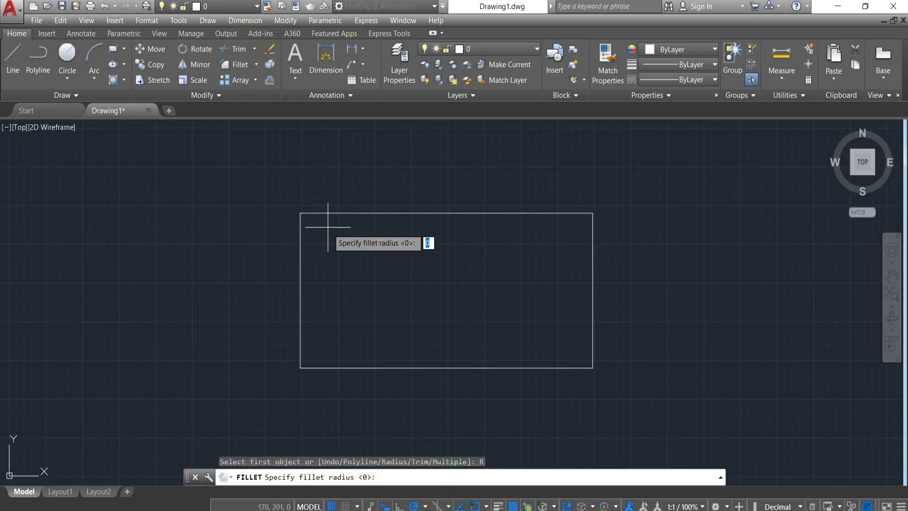
key("Return")
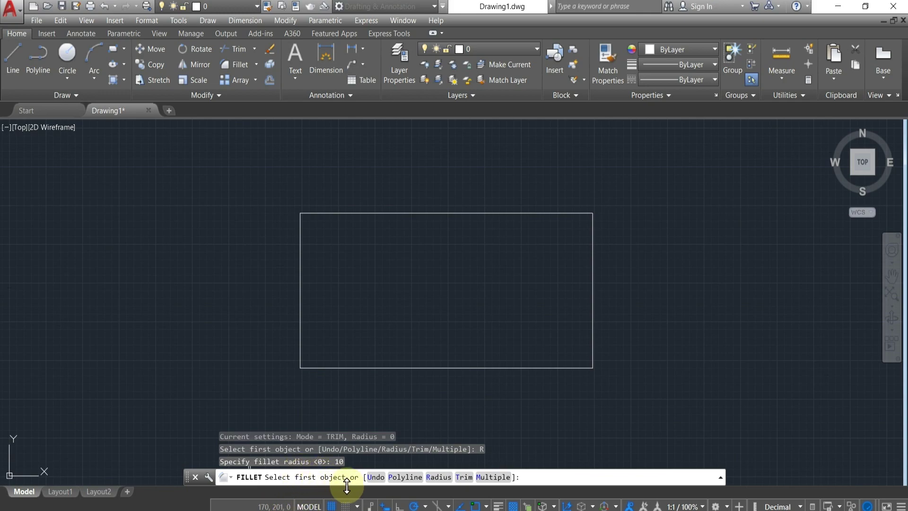
left_click(300, 268)
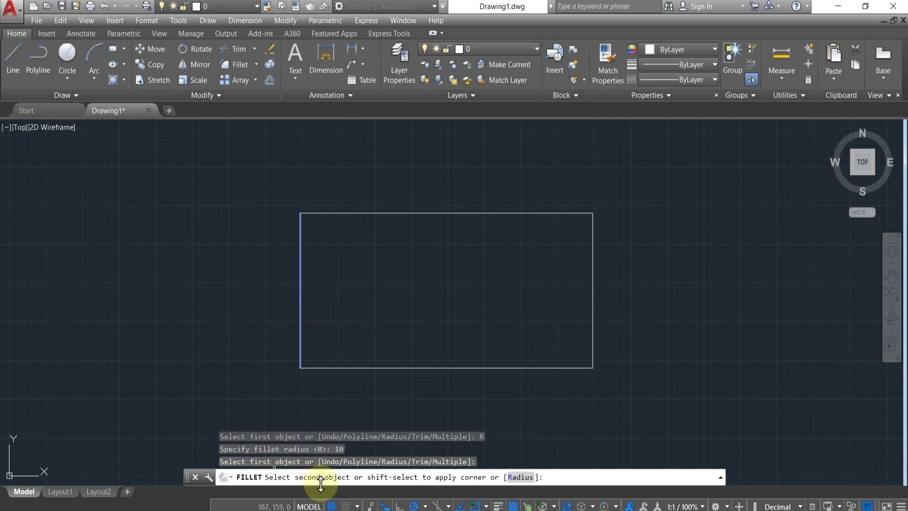
left_click(327, 213)
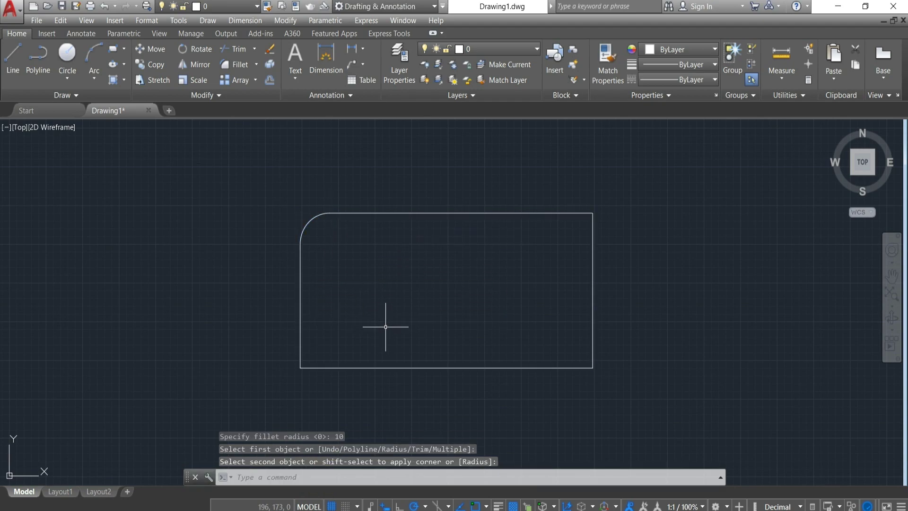
left_click(552, 218)
left_click(552, 201)
key("Escape")
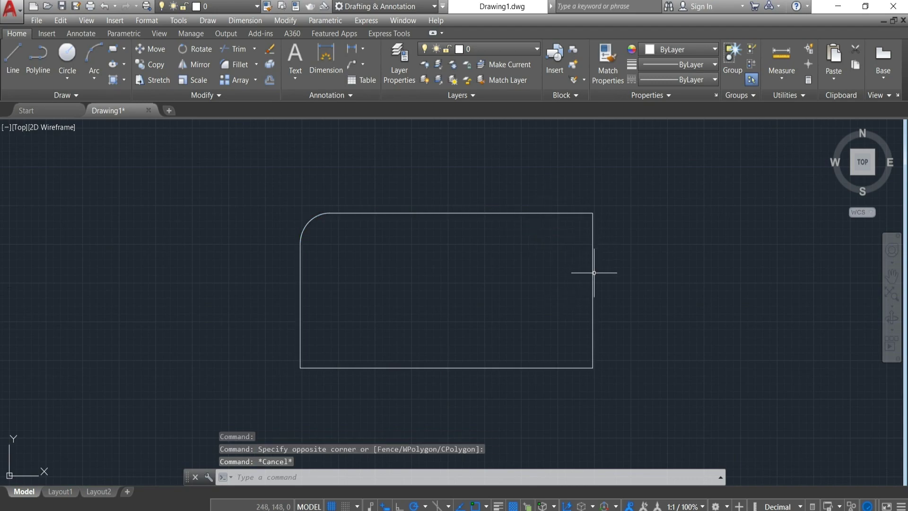
Step: Start Fillet with radius 10 in Multiple mode
left_click(243, 66)
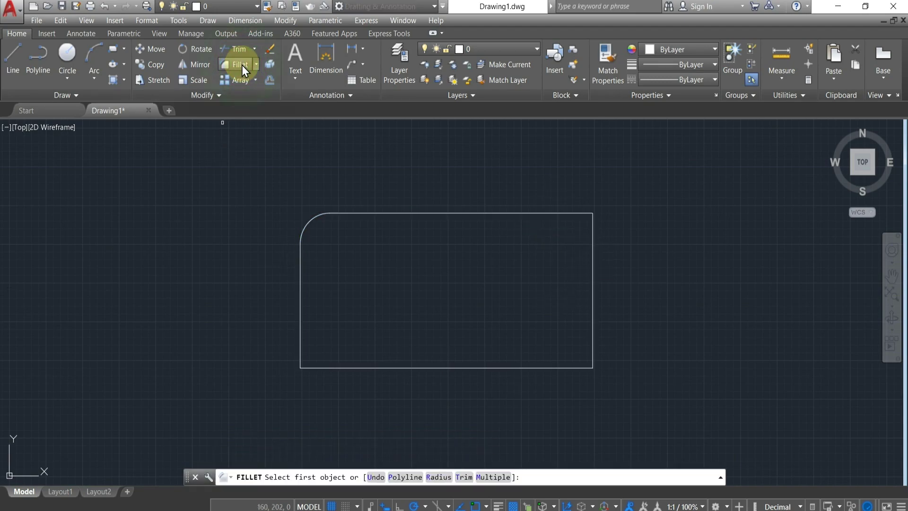
left_click(442, 478)
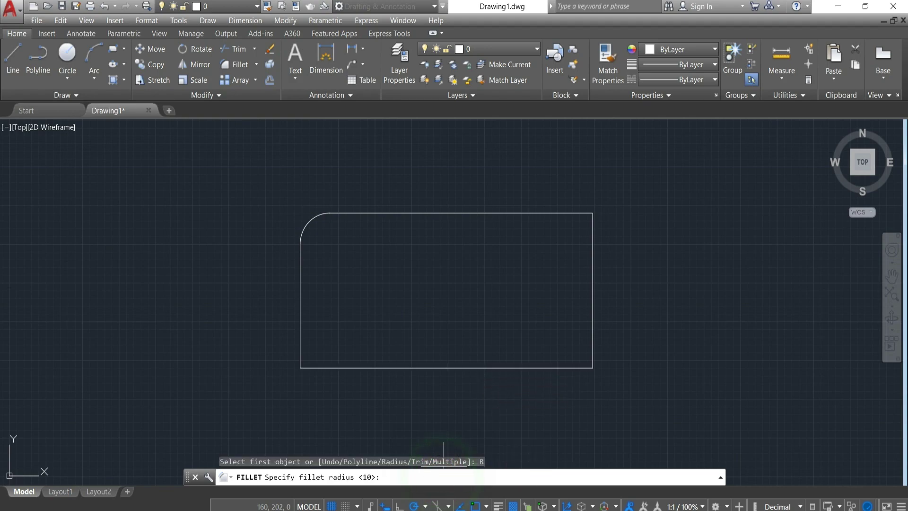
type("10")
key("Return")
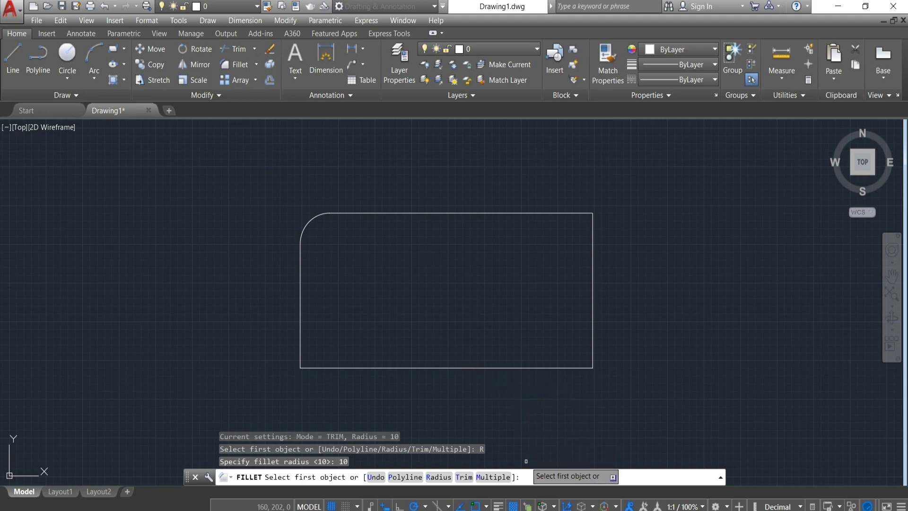
left_click(494, 477)
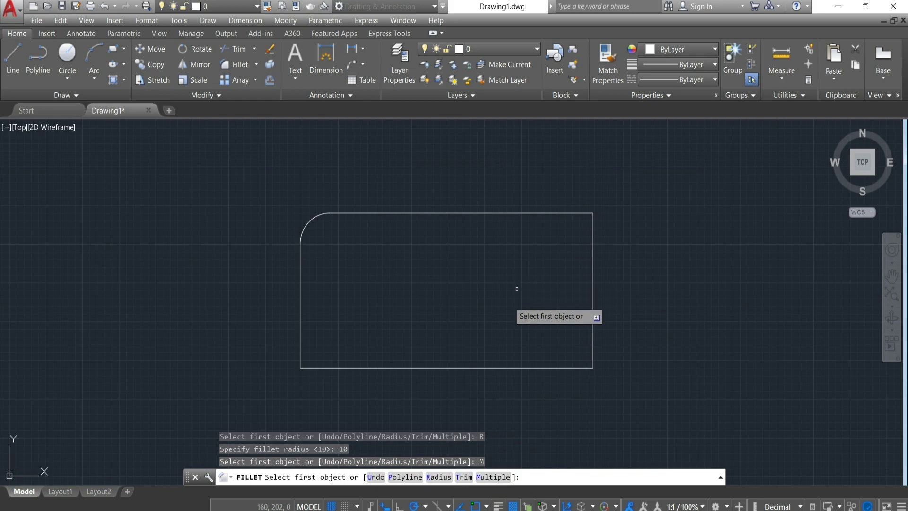
Step: Round the top-right, bottom-right and bottom-left corners by picking their edge pairs
left_click(560, 213)
left_click(593, 257)
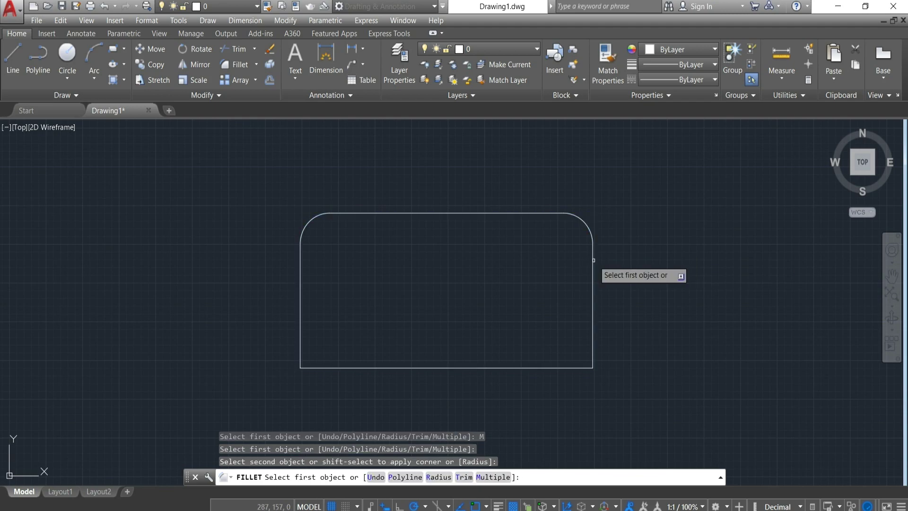
left_click(593, 356)
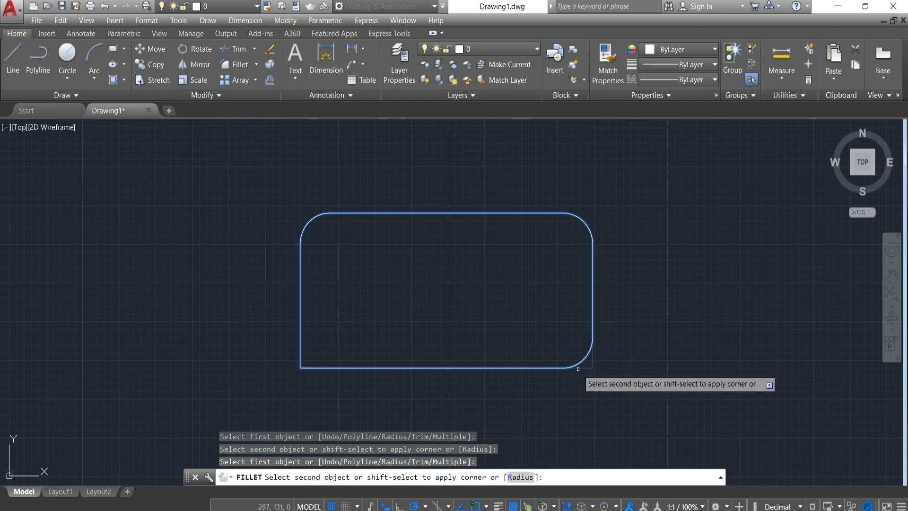
left_click(557, 369)
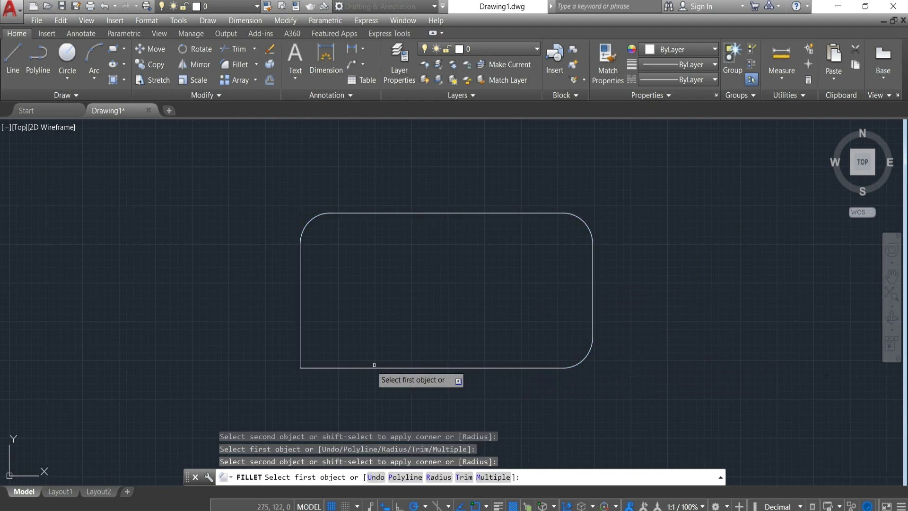
left_click(333, 368)
left_click(301, 351)
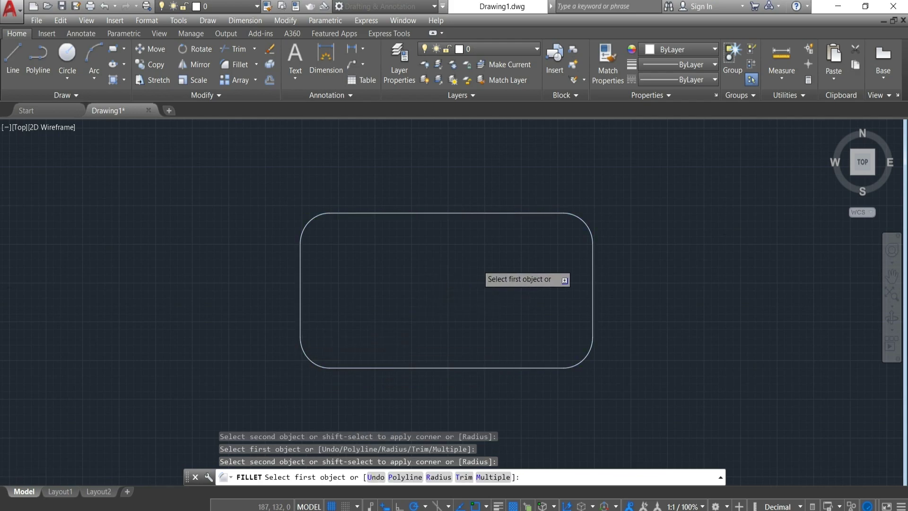
scroll(489, 268, "down", 2)
scroll(489, 268, "up", 3)
scroll(464, 280, "down", 1)
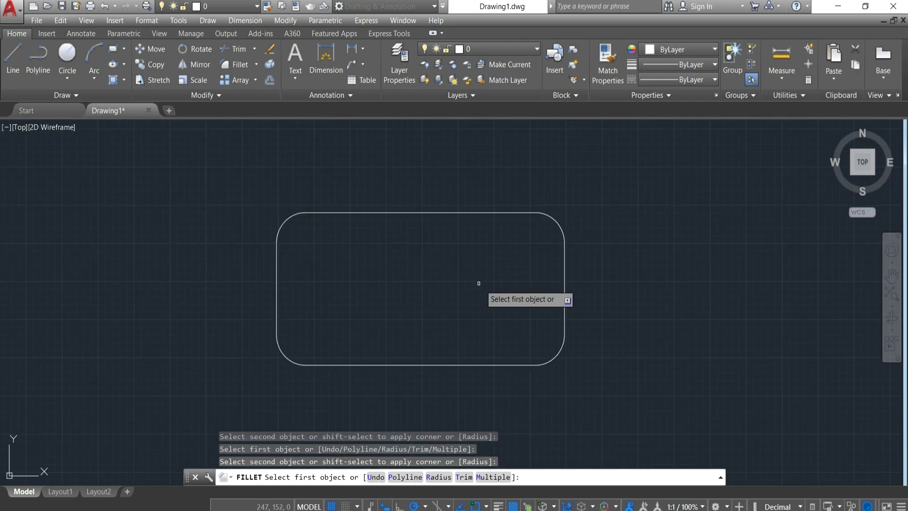
left_click(256, 65)
left_click(314, 228)
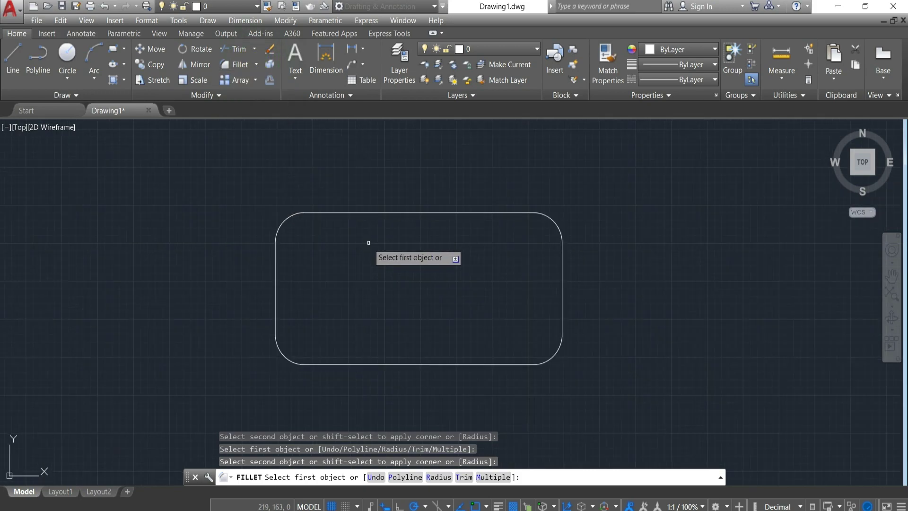
Step: Undo the fillets and start Chamfer with distances 10 and 5
left_click(104, 7)
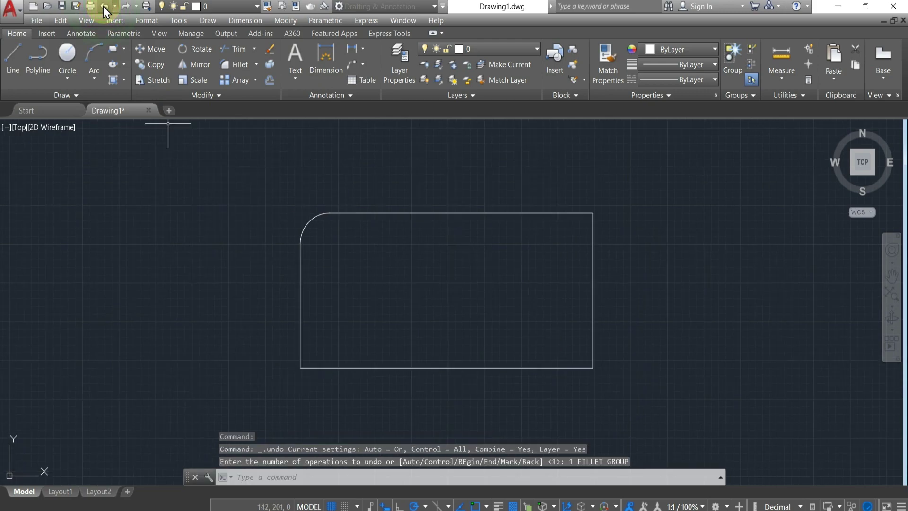
left_click(256, 65)
left_click(245, 114)
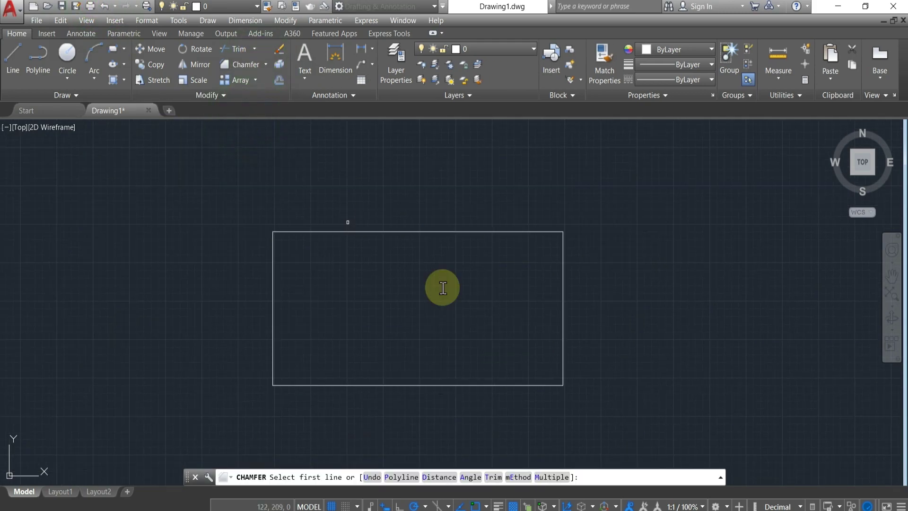
left_click(443, 477)
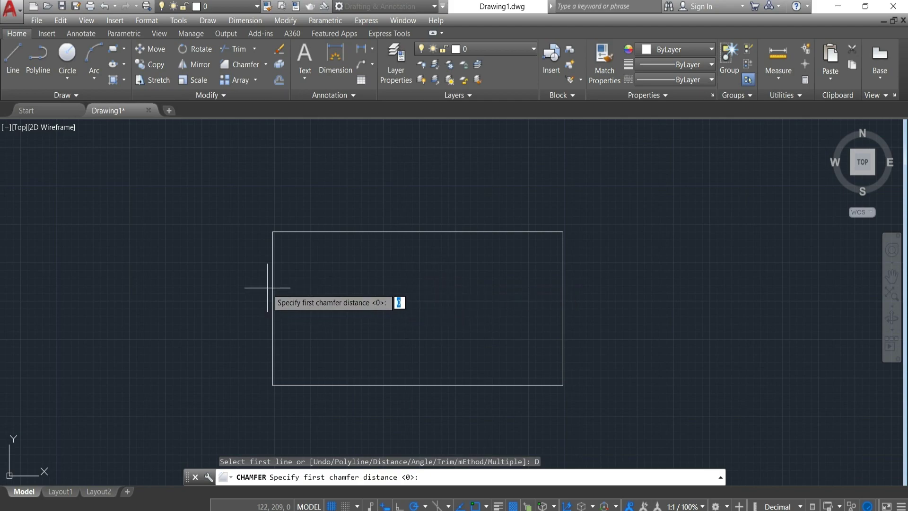
type("10")
key("Return")
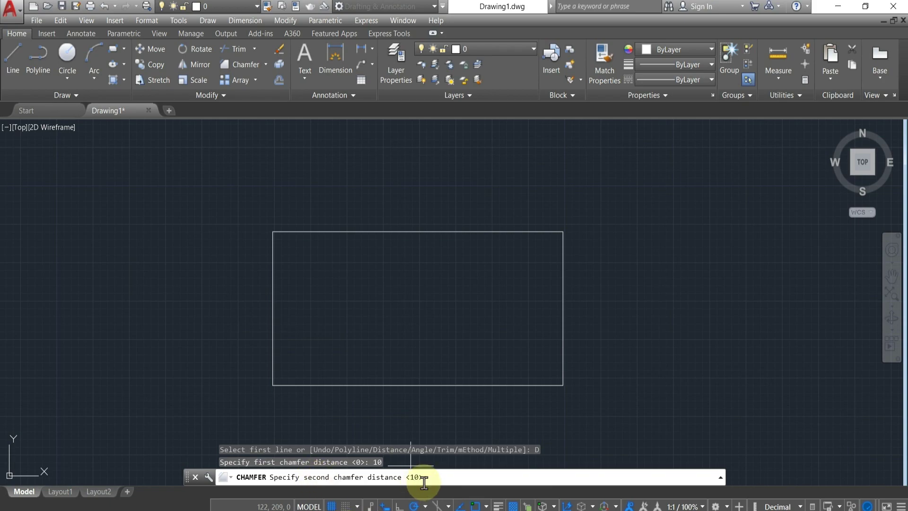
type("5")
key("Return")
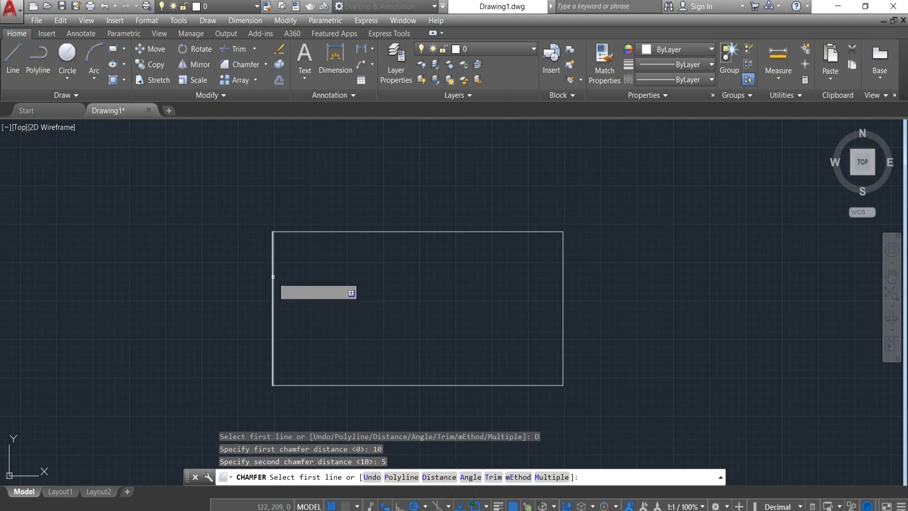
Step: Chamfer the top-left corner by picking the left then top edge
left_click(273, 284)
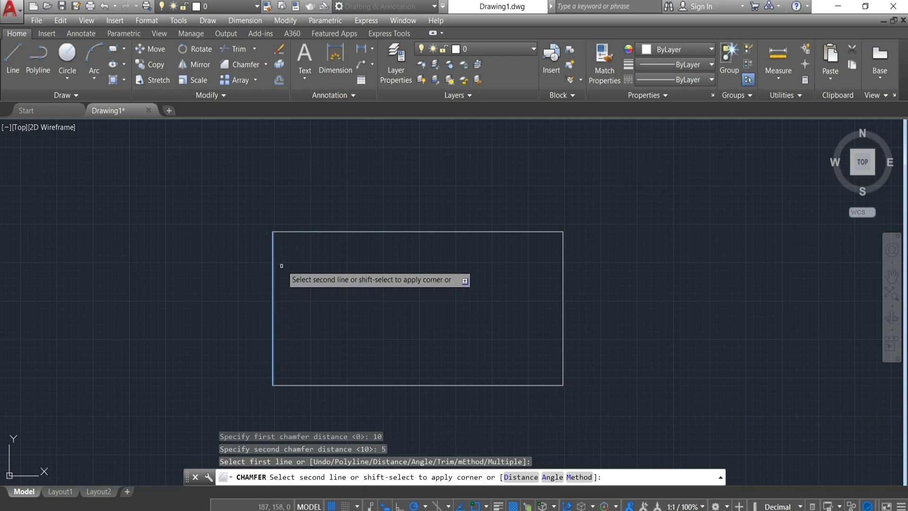
left_click(301, 233)
scroll(294, 258, "up", 2)
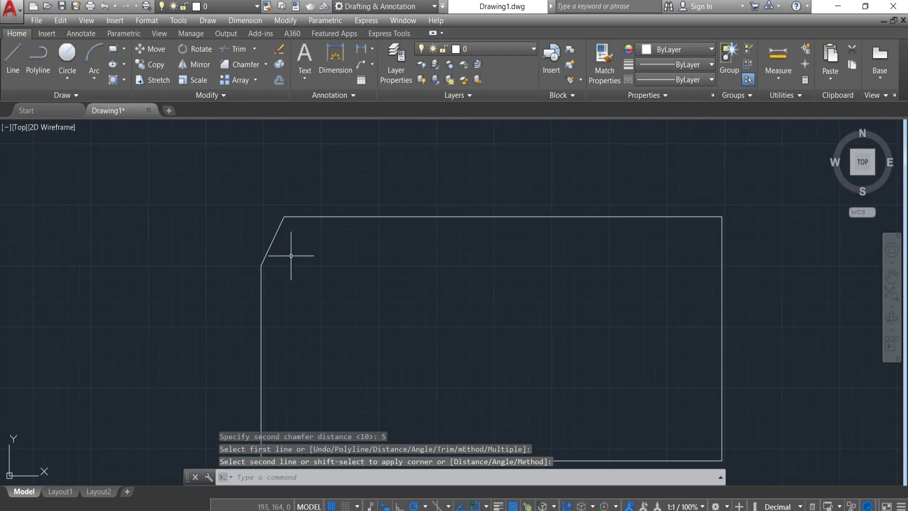
scroll(293, 258, "up", 3)
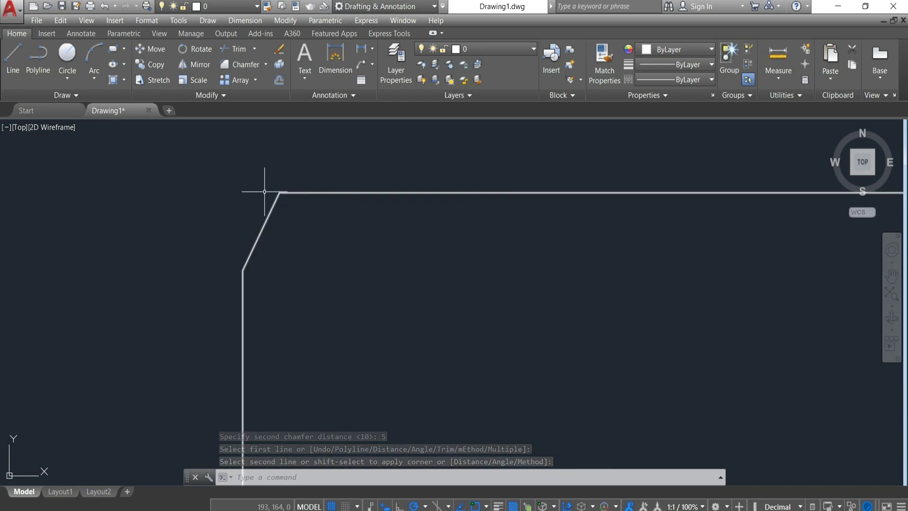
left_click(244, 267)
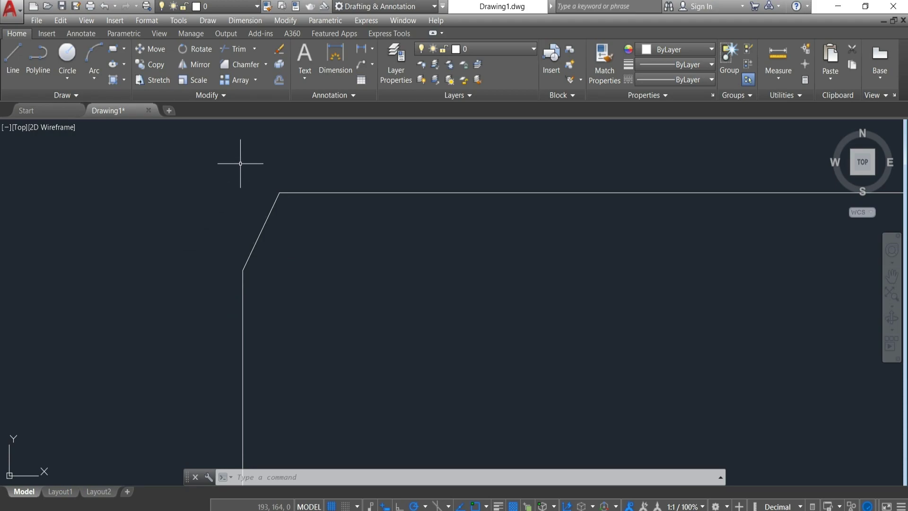
scroll(359, 260, "down", 2)
scroll(353, 254, "down", 4)
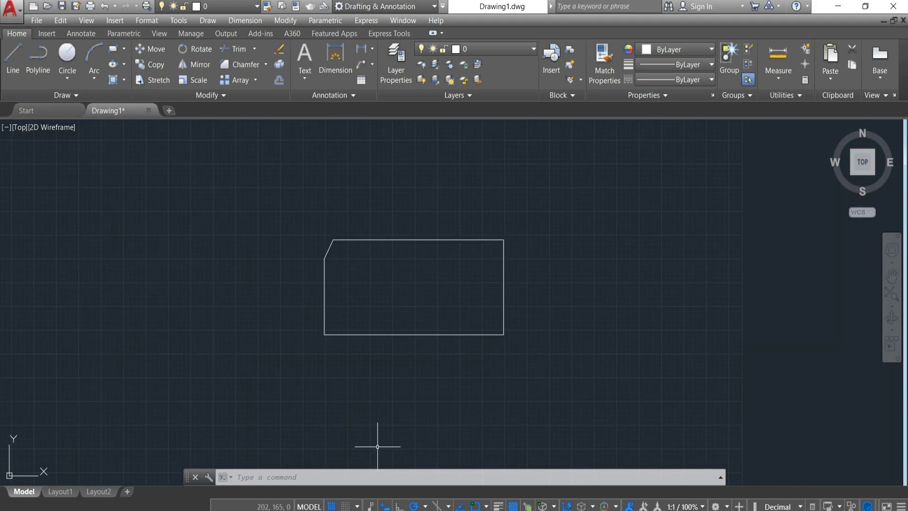
Step: Start Chamfer with distances 10 and 5 in Multiple mode
left_click(240, 65)
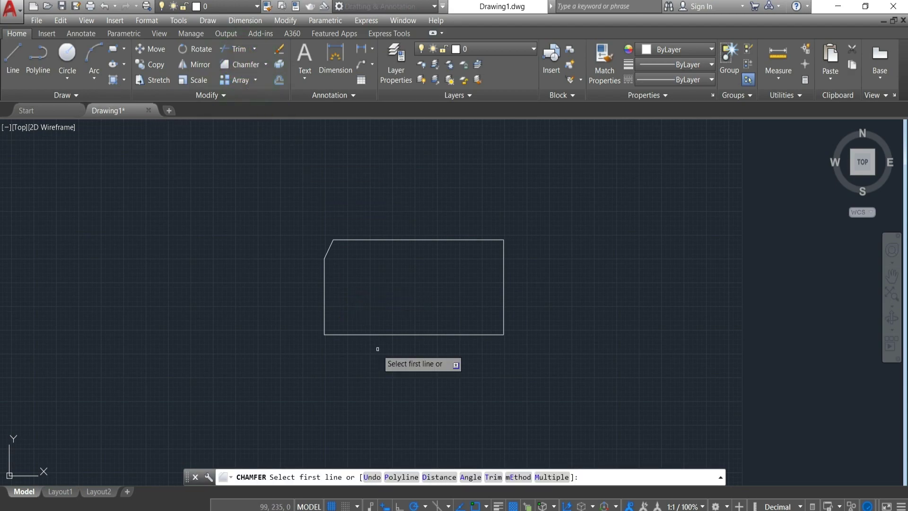
left_click(441, 477)
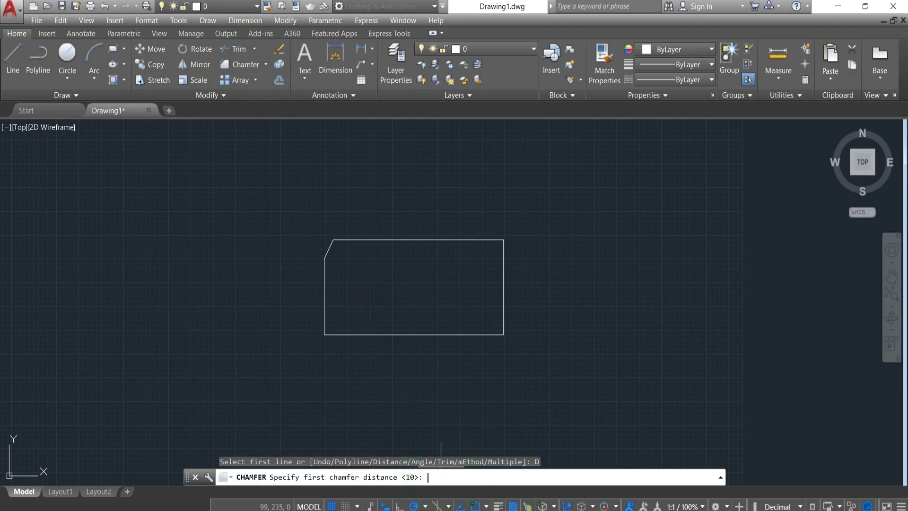
type("10")
key("Return")
type("5")
key("Return")
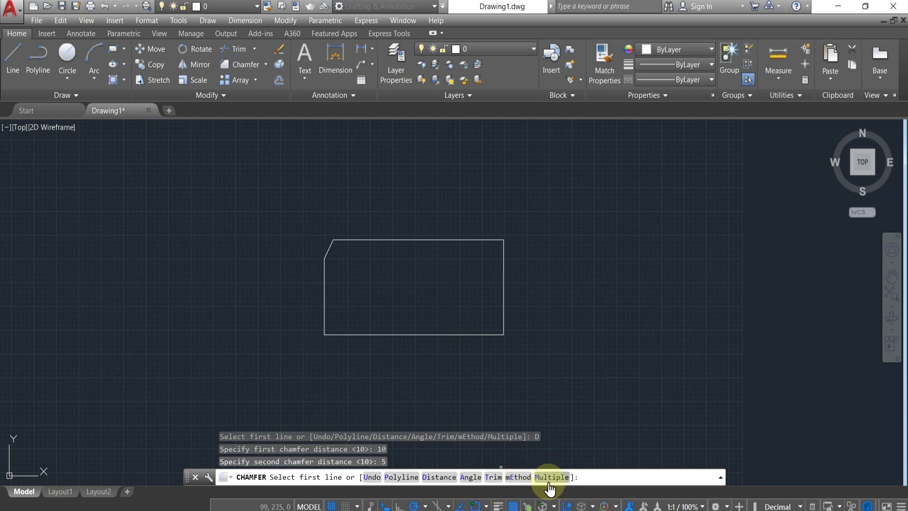
left_click(551, 477)
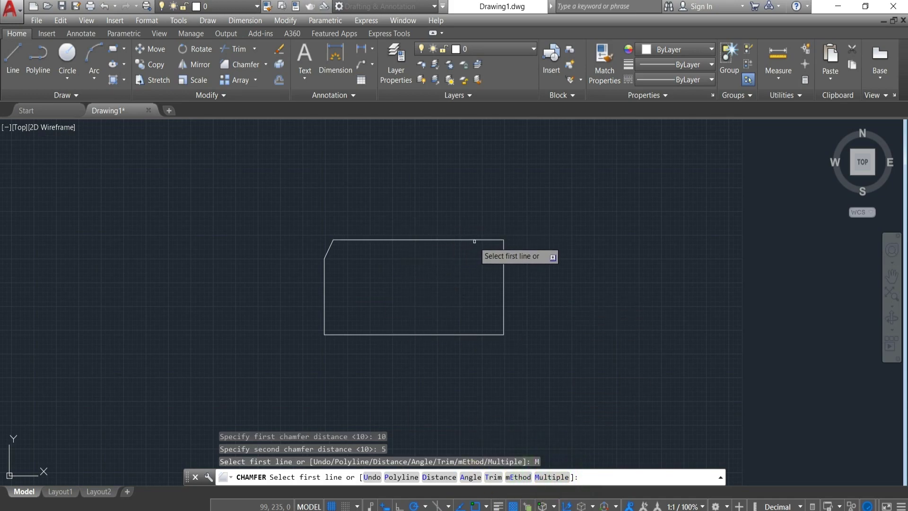
Step: Chamfer the top-right, bottom-right and bottom-left corners, then end the command
left_click(475, 241)
left_click(502, 272)
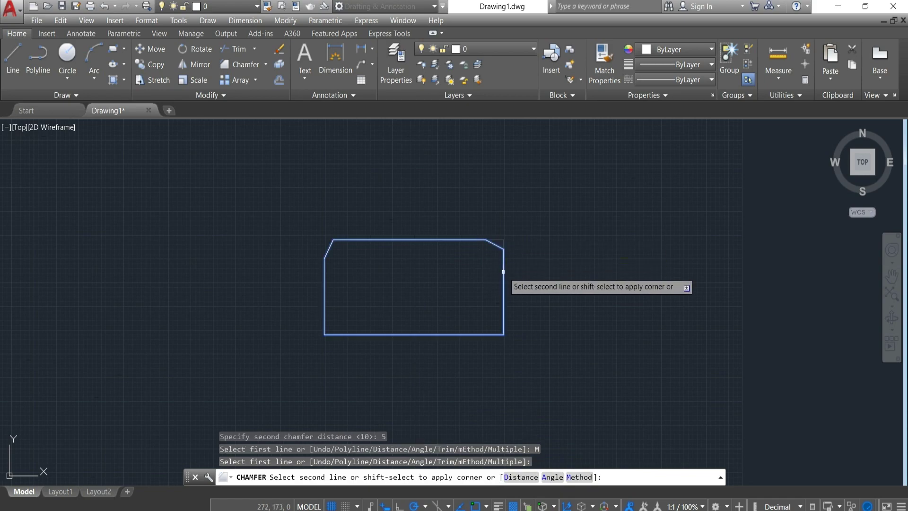
left_click(502, 326)
left_click(483, 335)
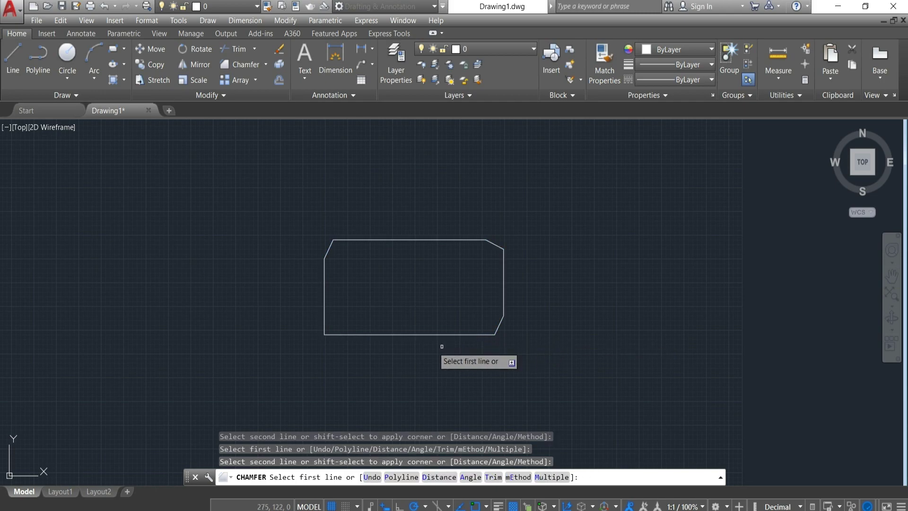
left_click(341, 334)
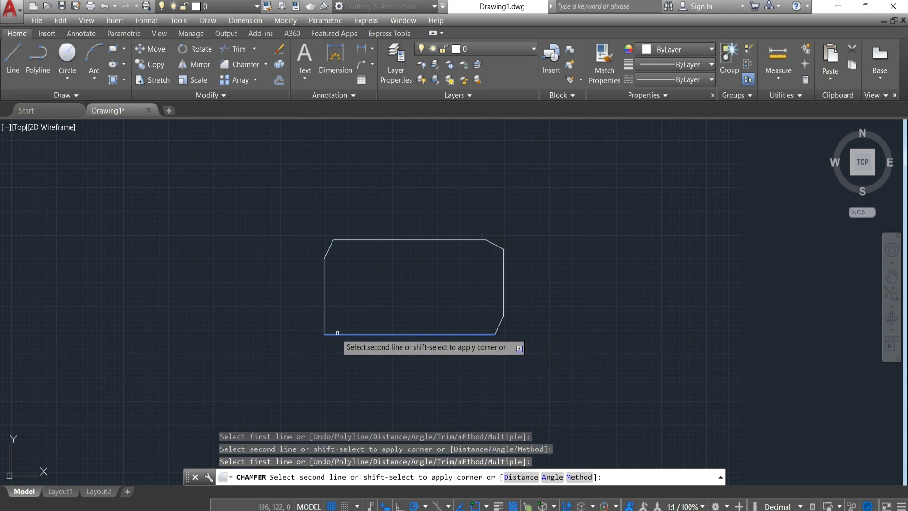
left_click(325, 326)
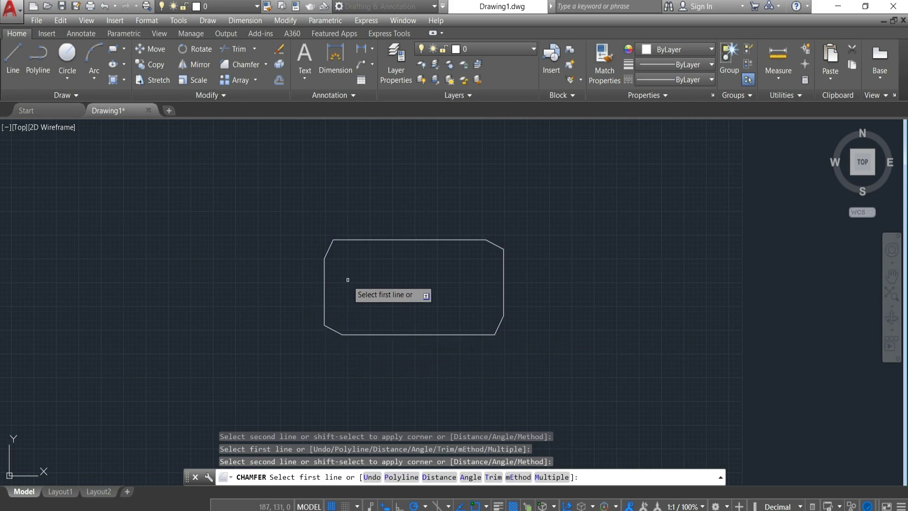
key("Escape")
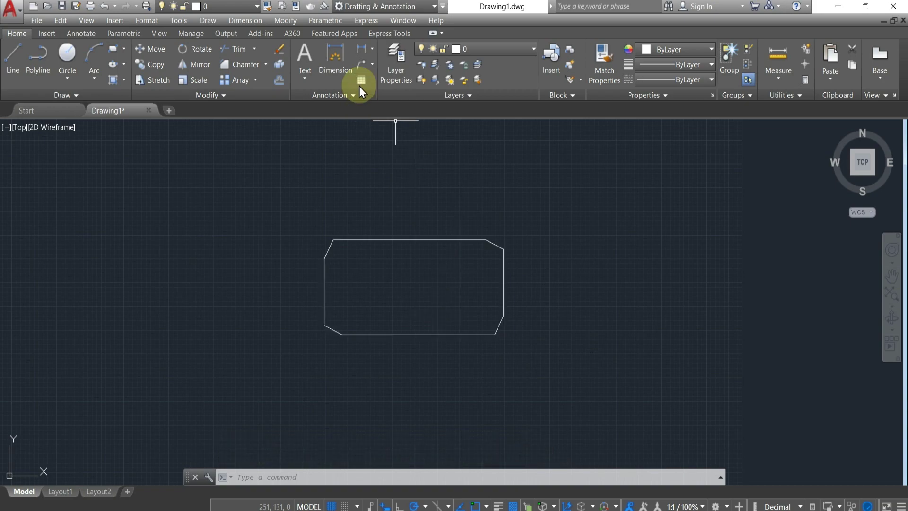
Step: Add linear dimensions for the chamfer's 10 vertical and 5 horizontal legs
left_click(365, 49)
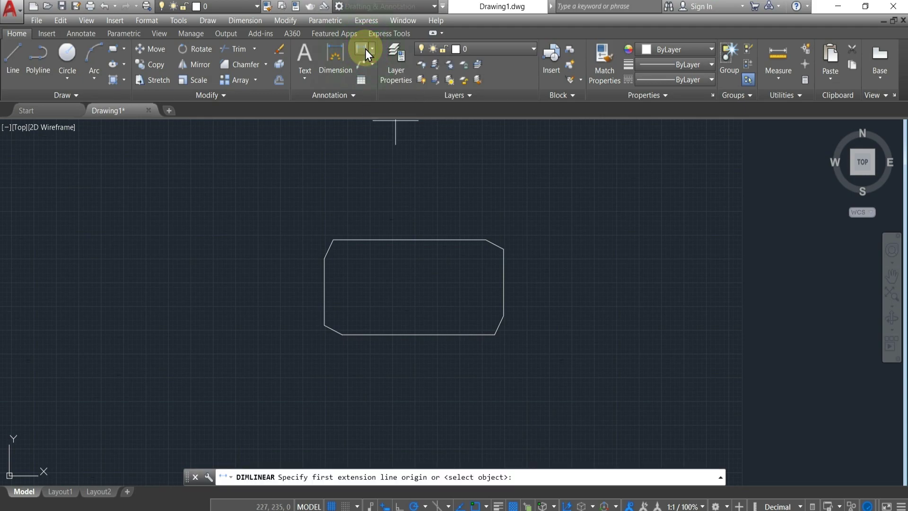
scroll(315, 258, "up", 4)
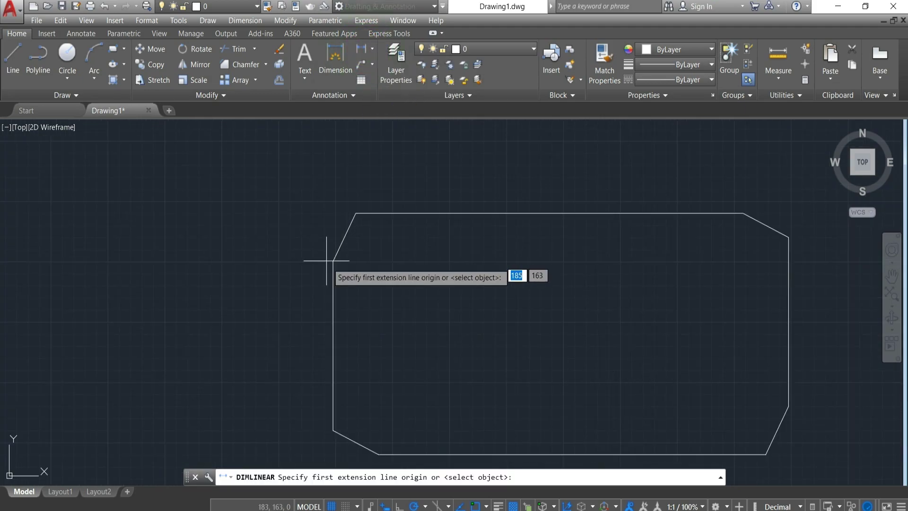
left_click(356, 213)
left_click(333, 261)
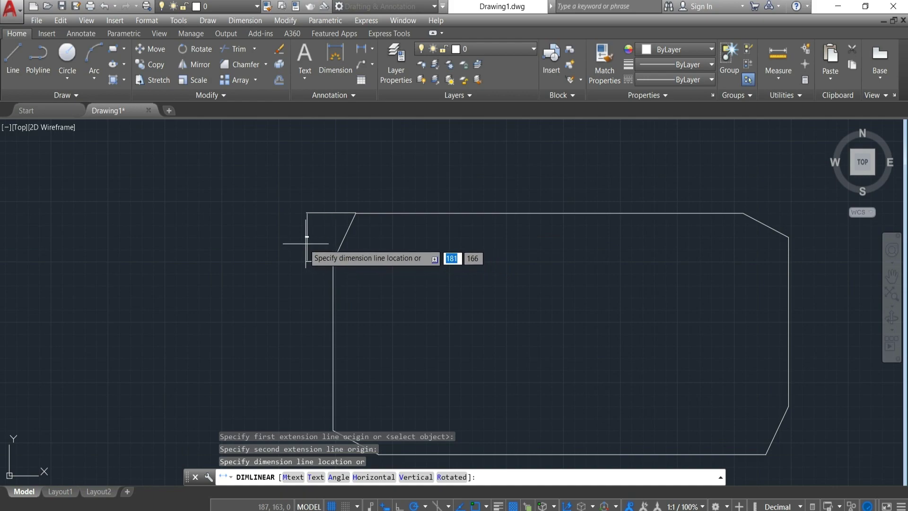
left_click(264, 237)
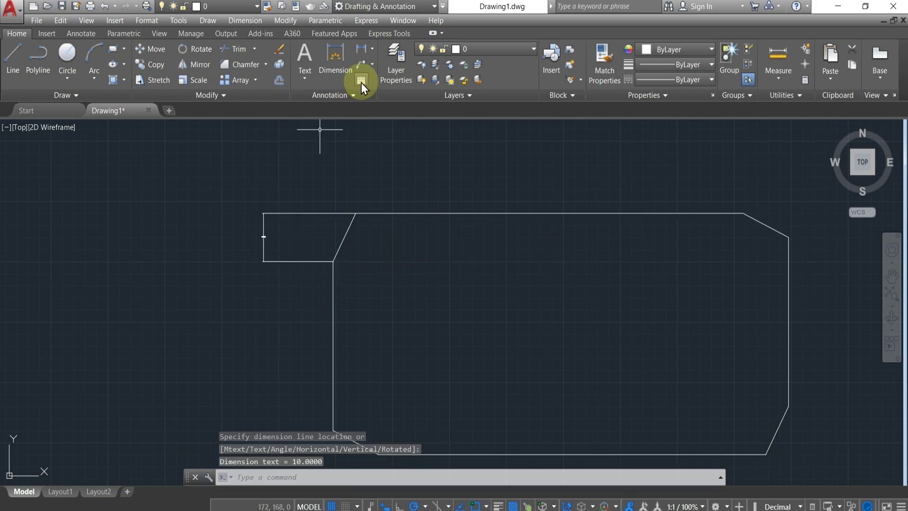
left_click(358, 54)
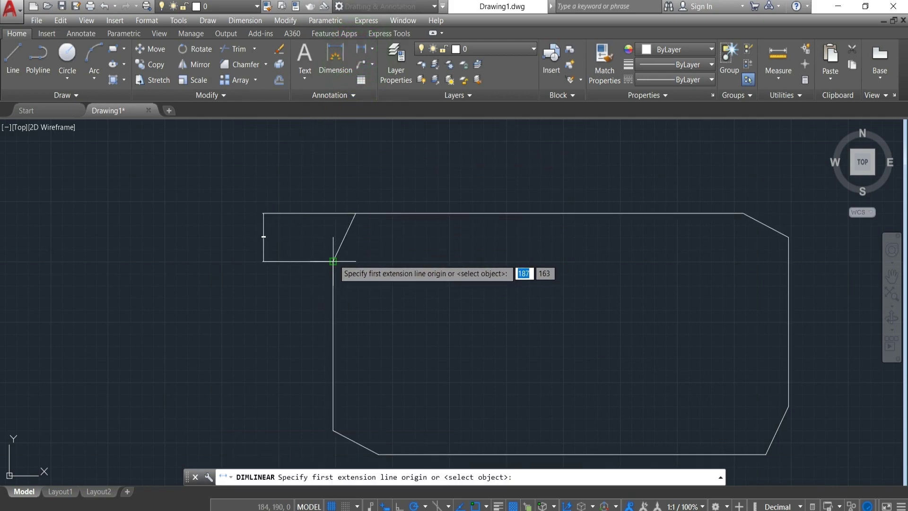
left_click(333, 261)
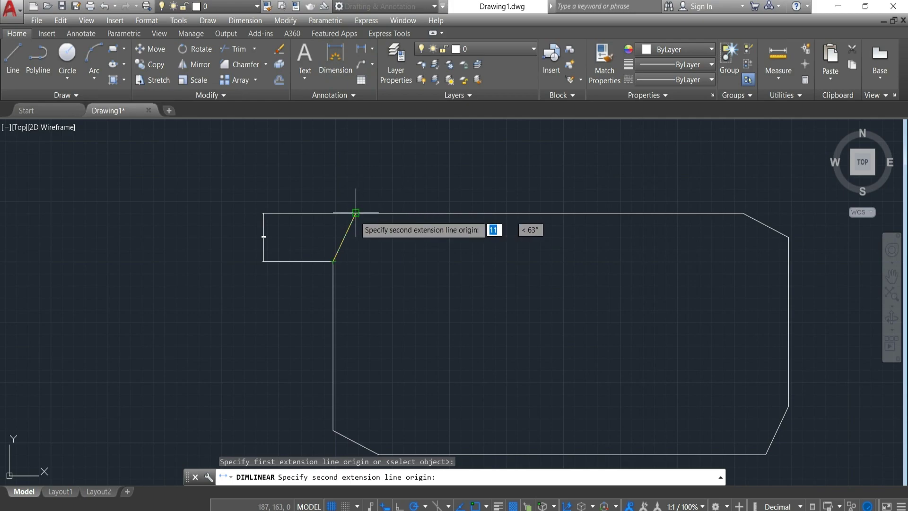
left_click(356, 213)
left_click(354, 165)
Step: Open the Dimension Style Manager with the D command
scroll(400, 204, "down", 3)
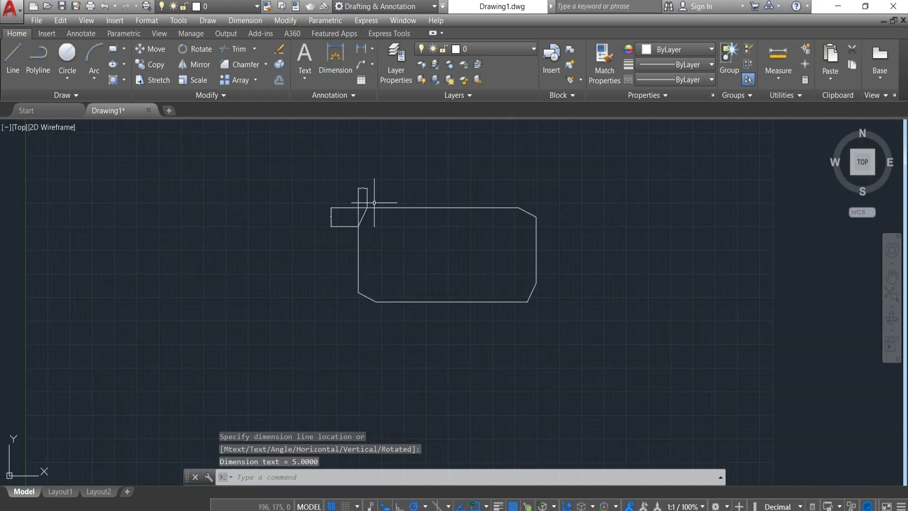
scroll(378, 198, "up", 3)
scroll(415, 306, "down", 4)
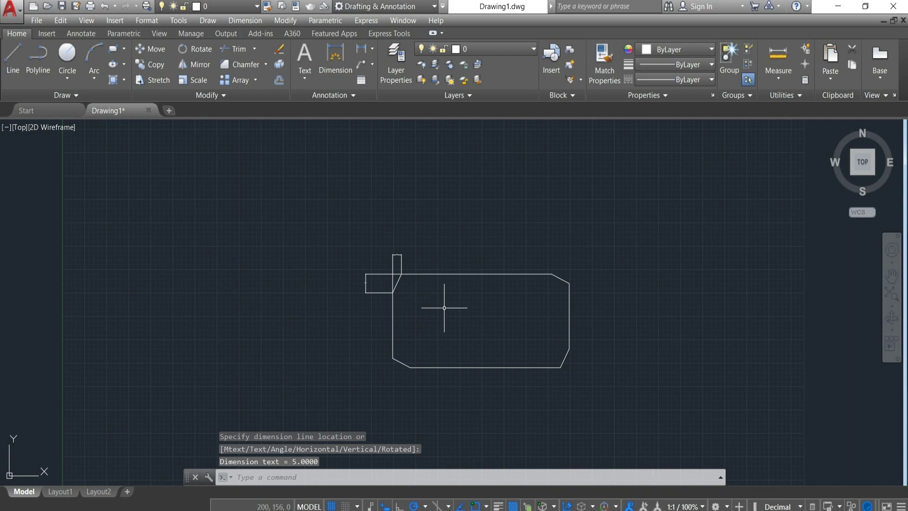
scroll(453, 315, "up", 2)
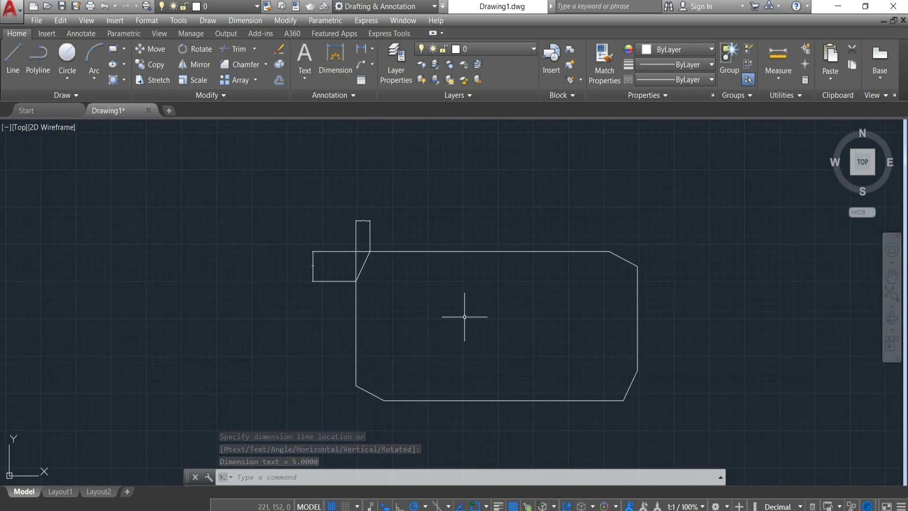
type("d")
key("Return")
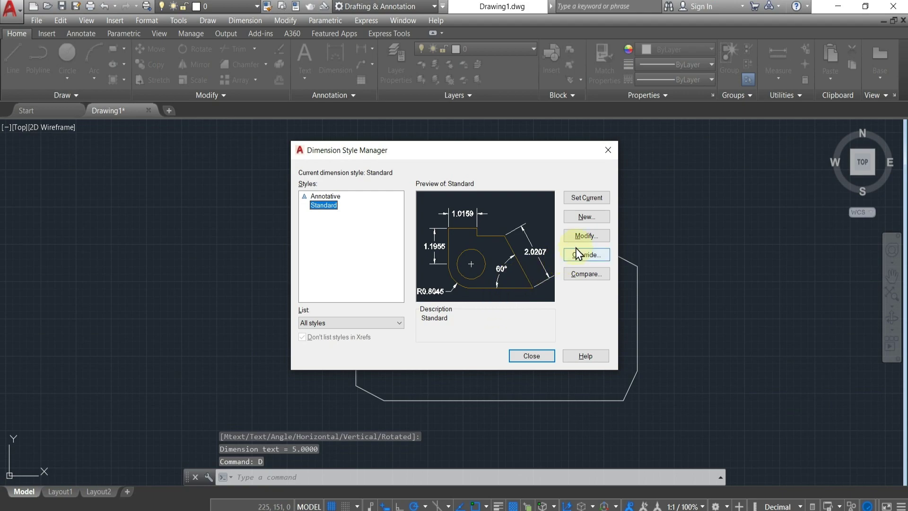
Step: Give the Standard dimension style arrow size 5, text height 5 and 0 precision, and make it current
left_click(582, 237)
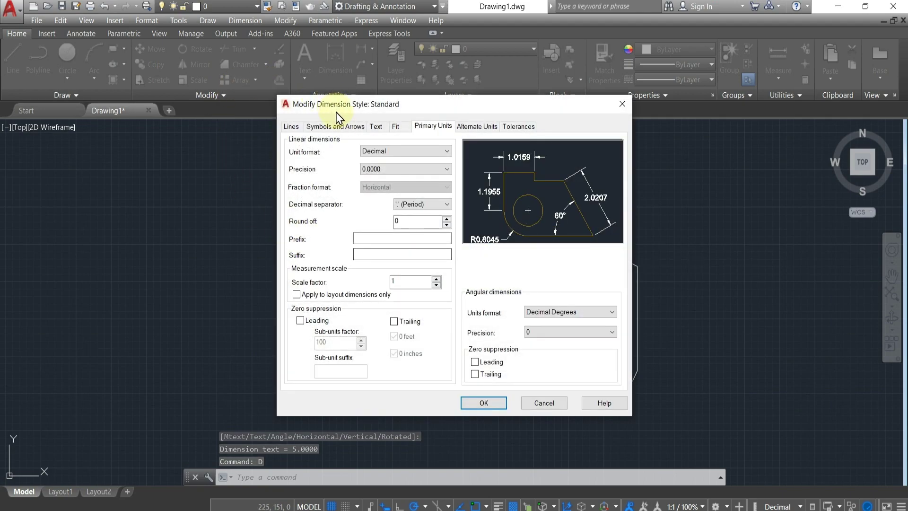
left_click(337, 125)
double_click(318, 247)
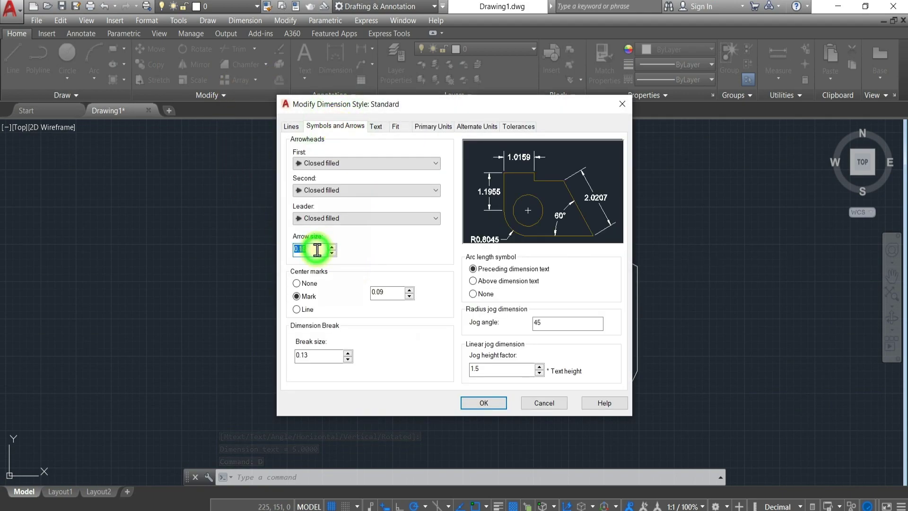
type("5")
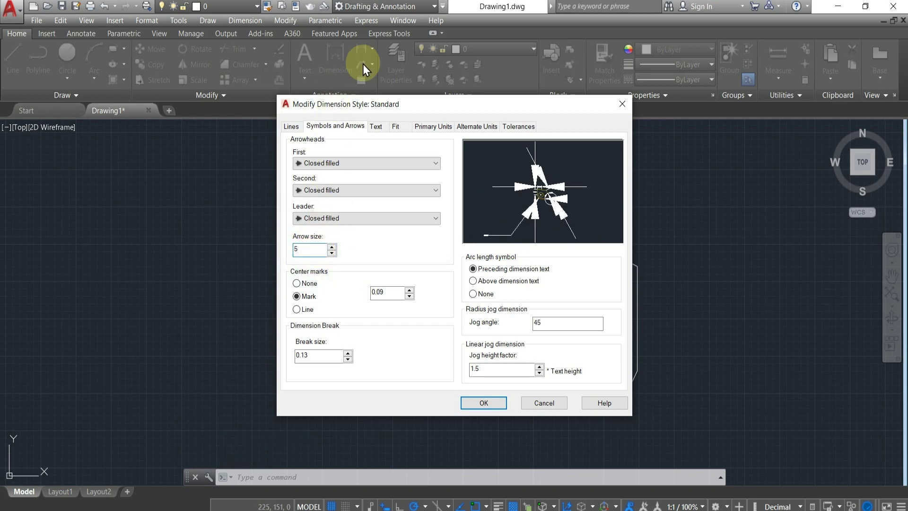
left_click(375, 126)
double_click(415, 215)
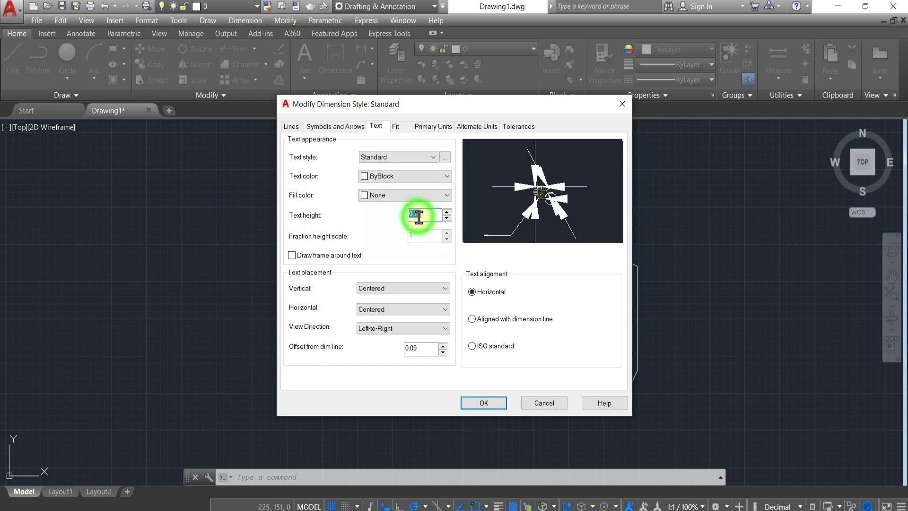
type("5")
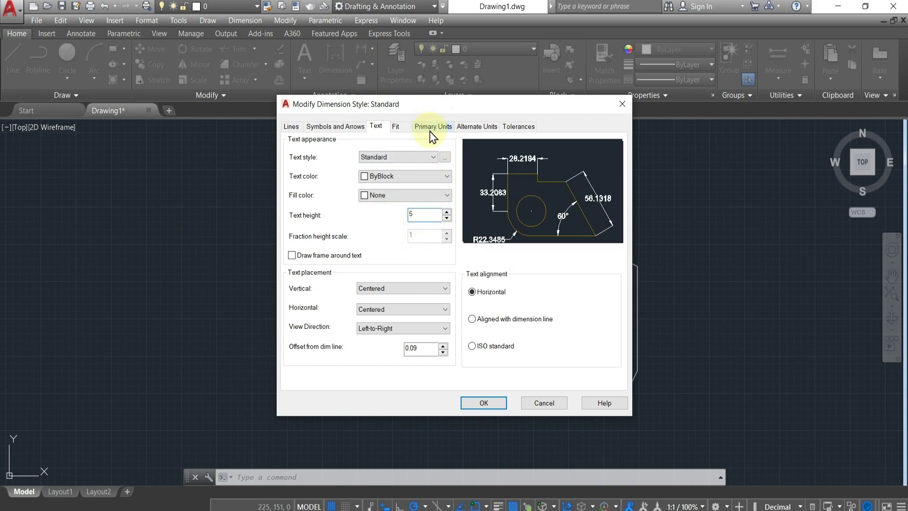
left_click(431, 129)
left_click(412, 170)
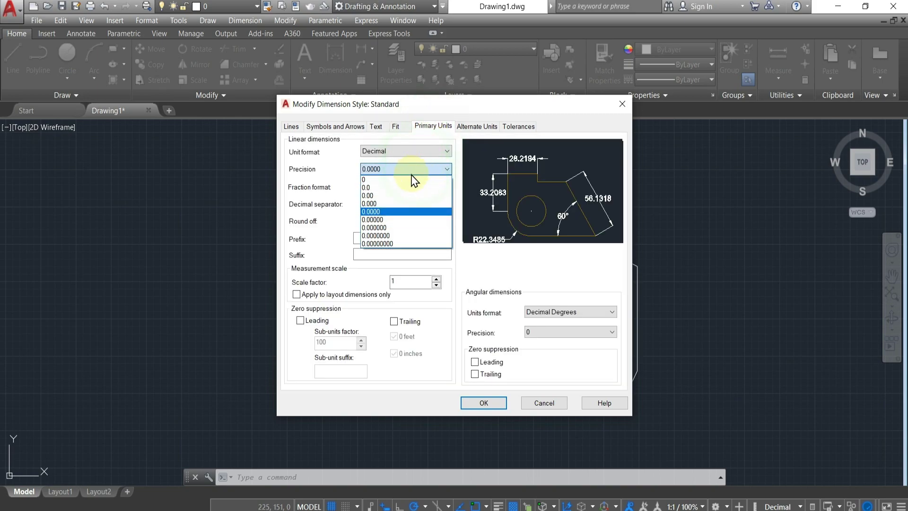
left_click(402, 179)
left_click(483, 403)
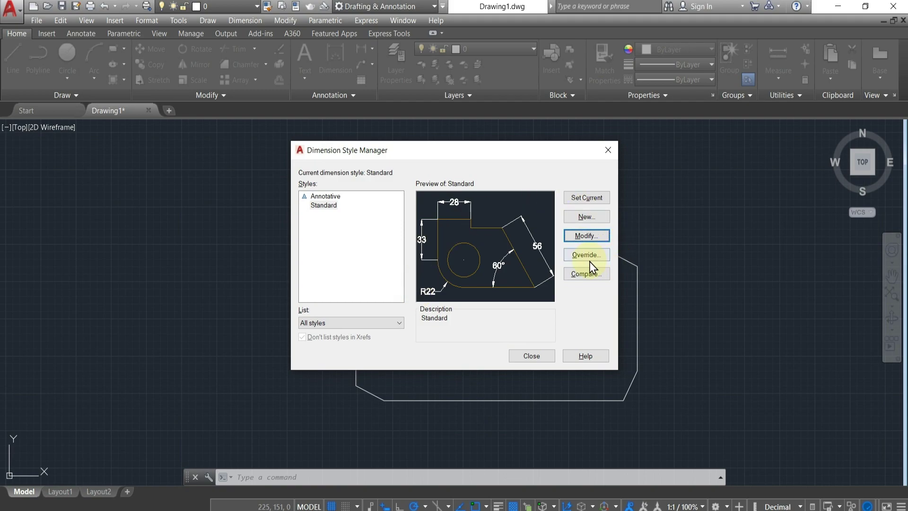
left_click(586, 201)
left_click(530, 355)
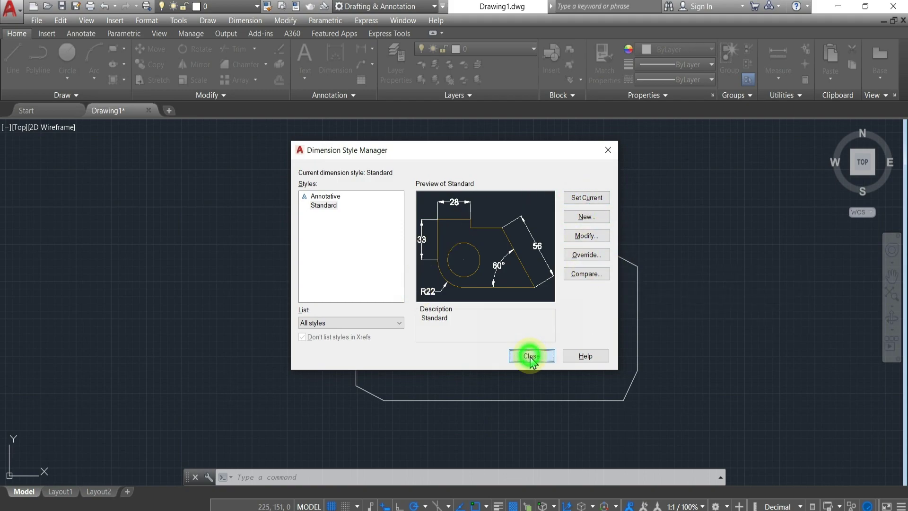
scroll(499, 325, "up", 2)
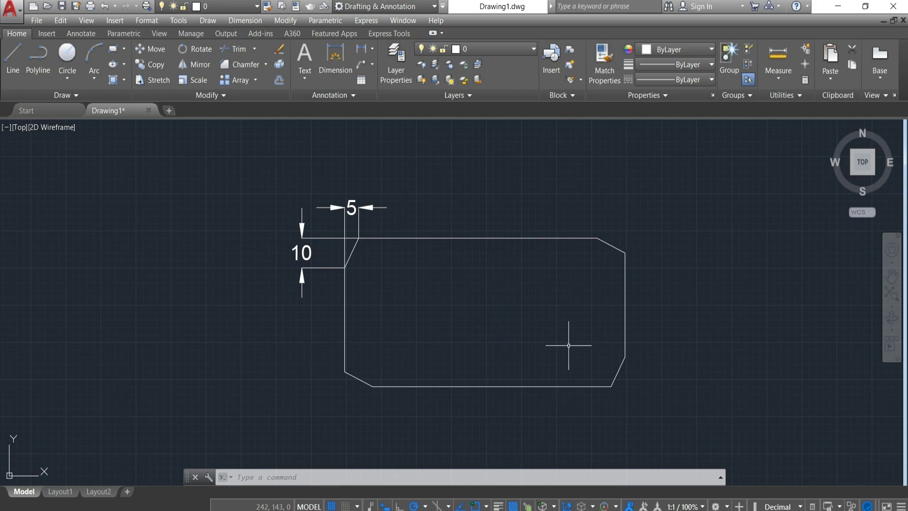
scroll(378, 312, "up", 2)
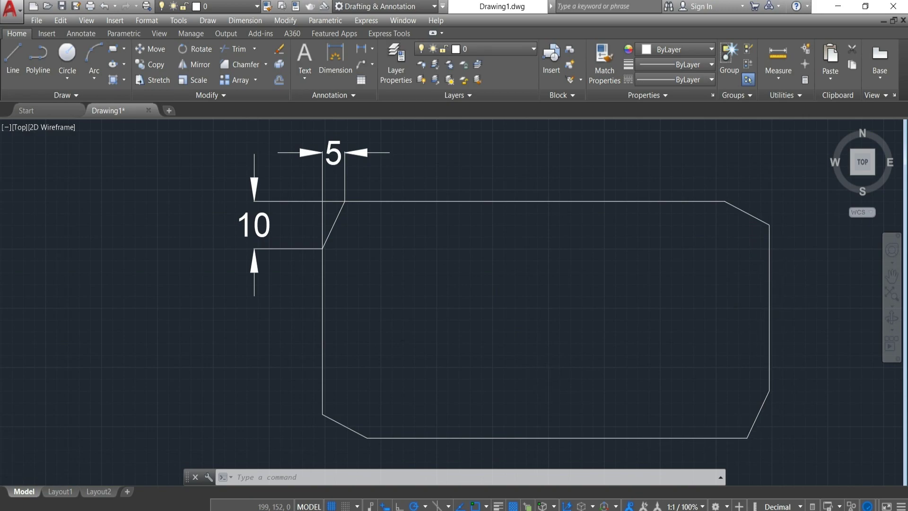
scroll(513, 347, "down", 2)
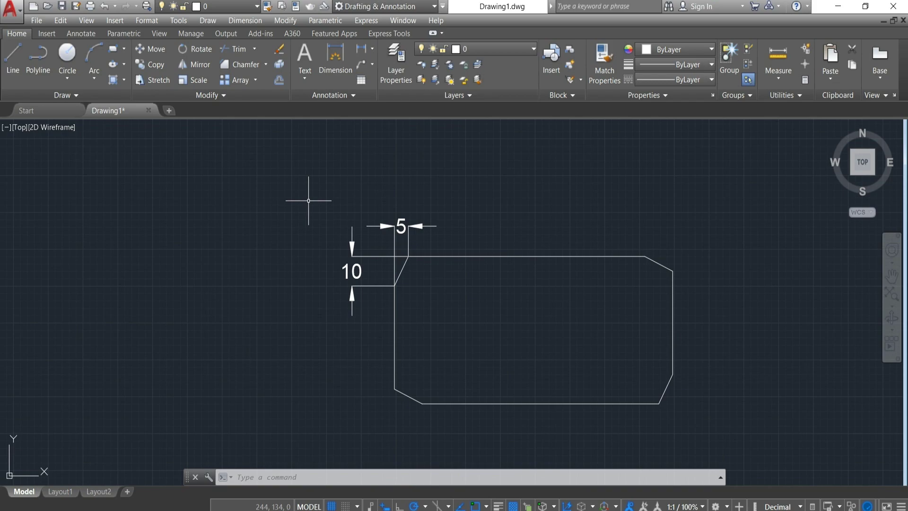
Step: Window-select and delete the chamfered outline and its dimensions
left_click(303, 181)
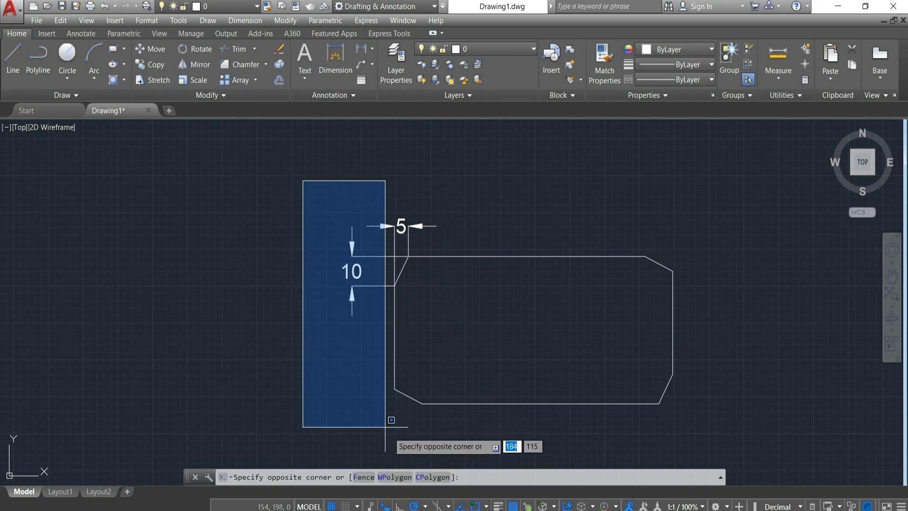
left_click(709, 435)
key("Delete")
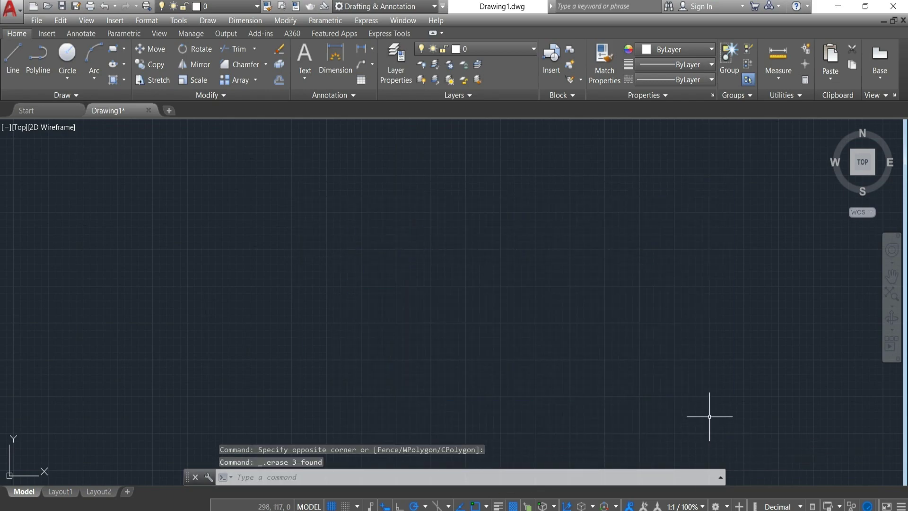
Step: Draw two horizontal lines, the lower one starting further right
left_click(18, 60)
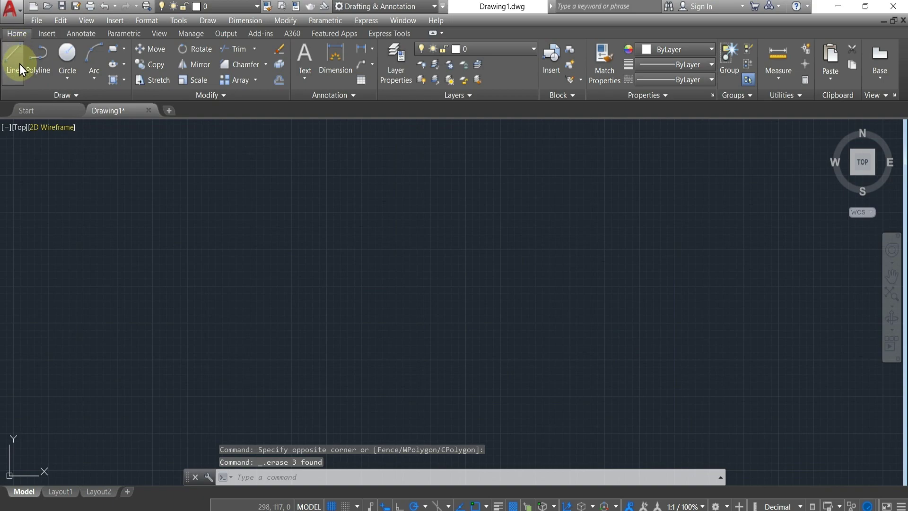
left_click(331, 229)
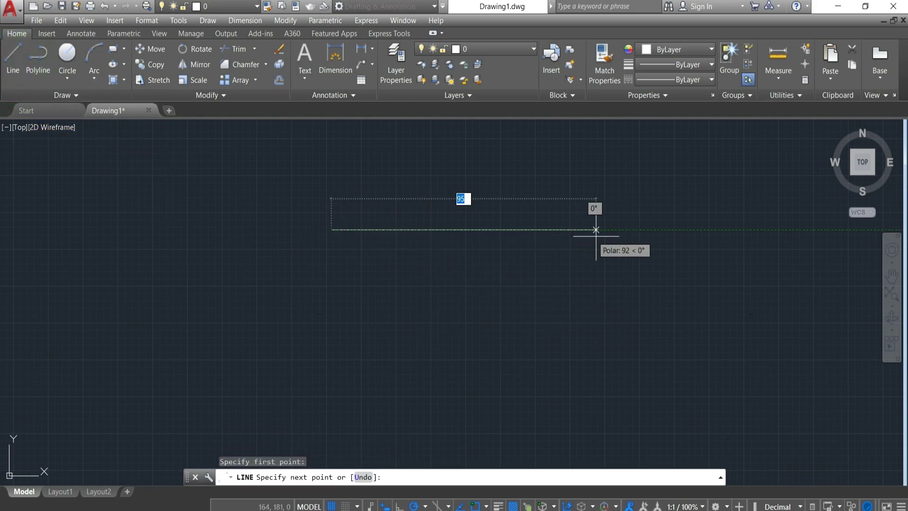
left_click(641, 230)
key("Return")
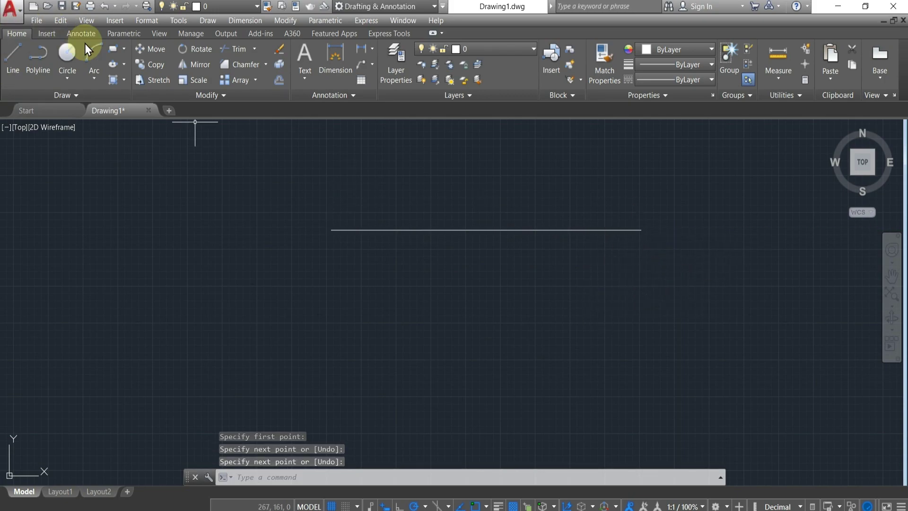
left_click(23, 69)
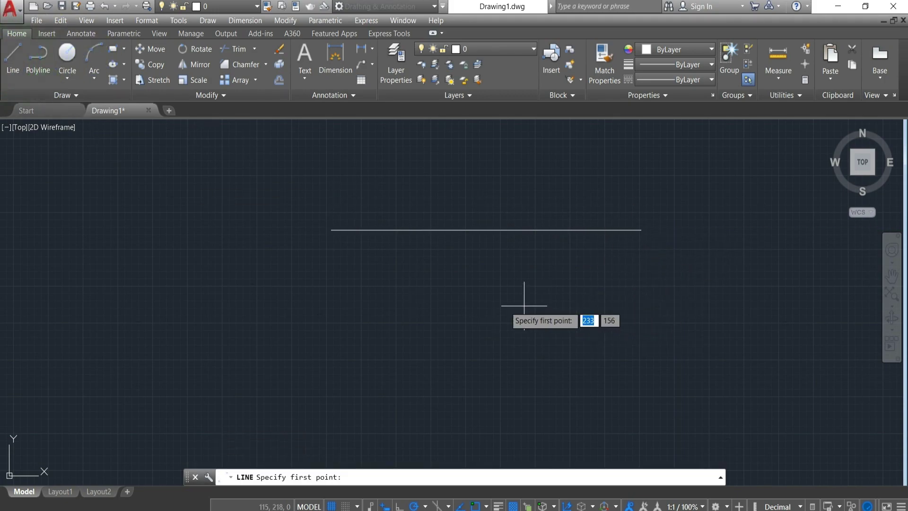
left_click(410, 301)
left_click(748, 302)
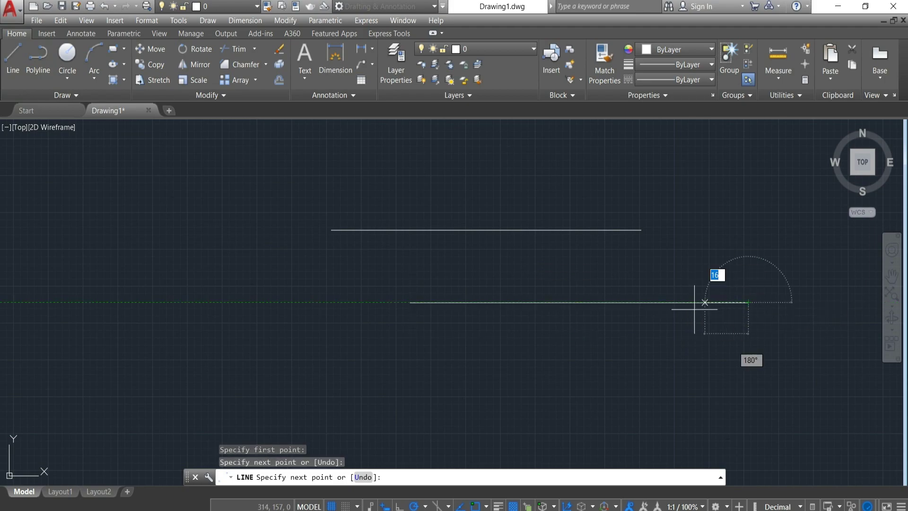
key("Return")
scroll(473, 359, "down", 2)
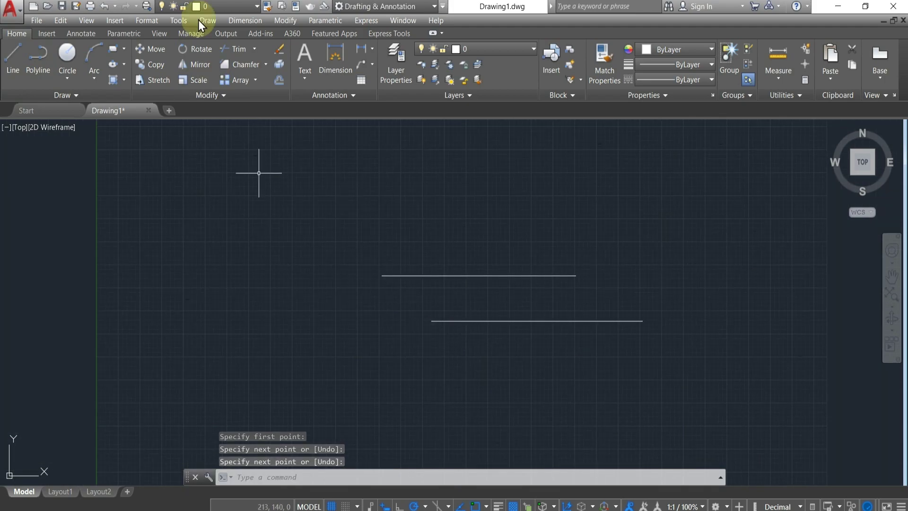
Step: Join the left ends, then the right ends, of the two slanted lines with blend curves
left_click(265, 64)
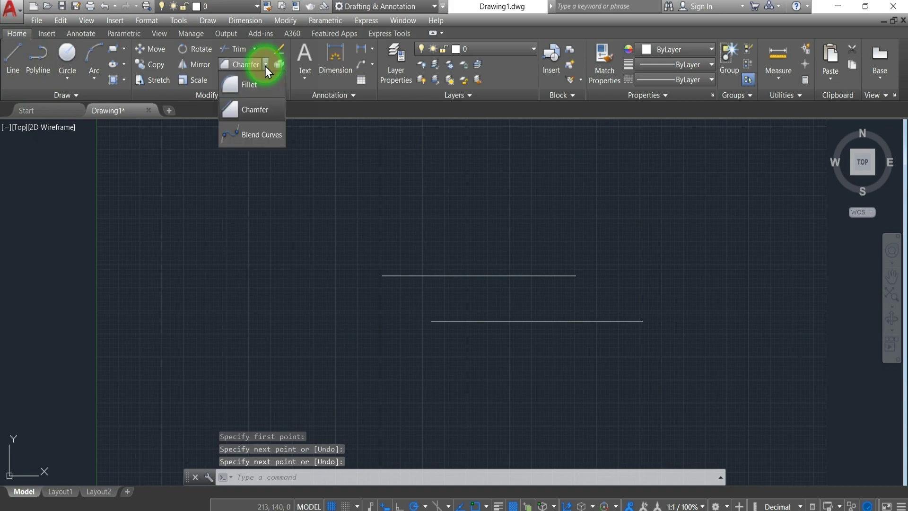
left_click(254, 135)
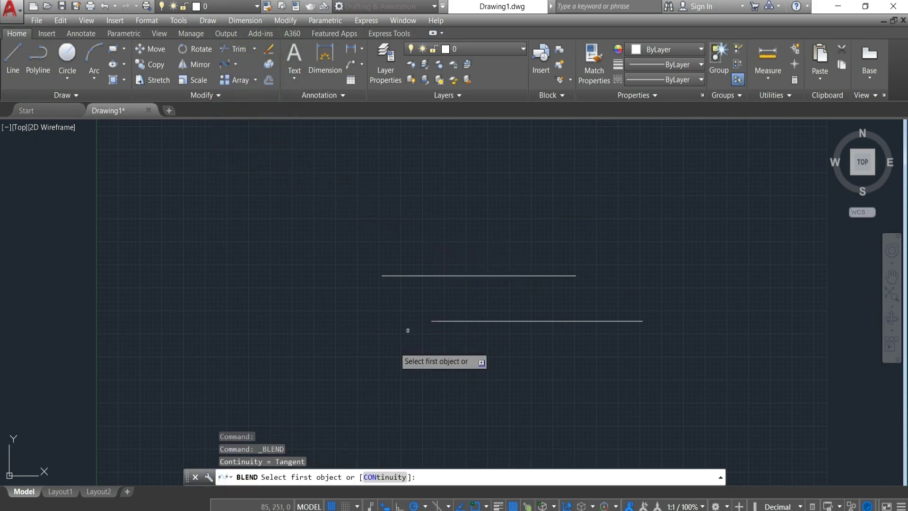
left_click(385, 275)
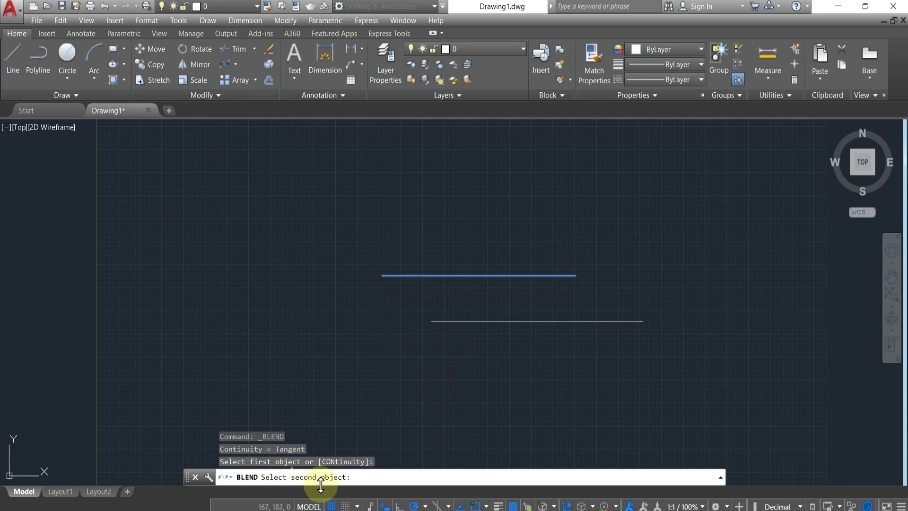
left_click(435, 321)
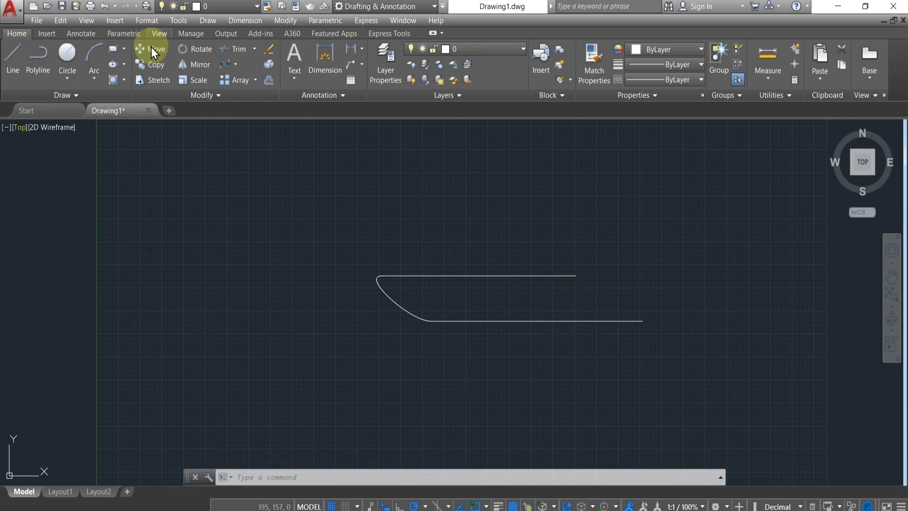
left_click(231, 65)
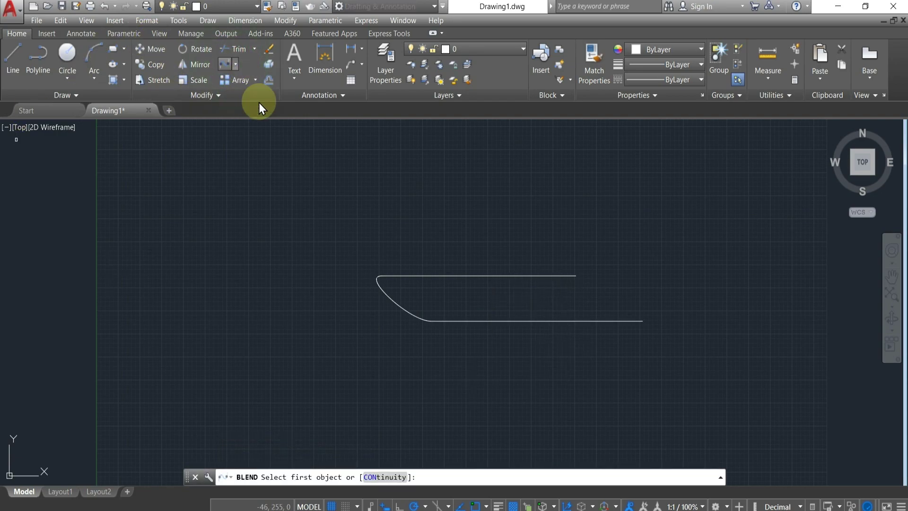
left_click(569, 276)
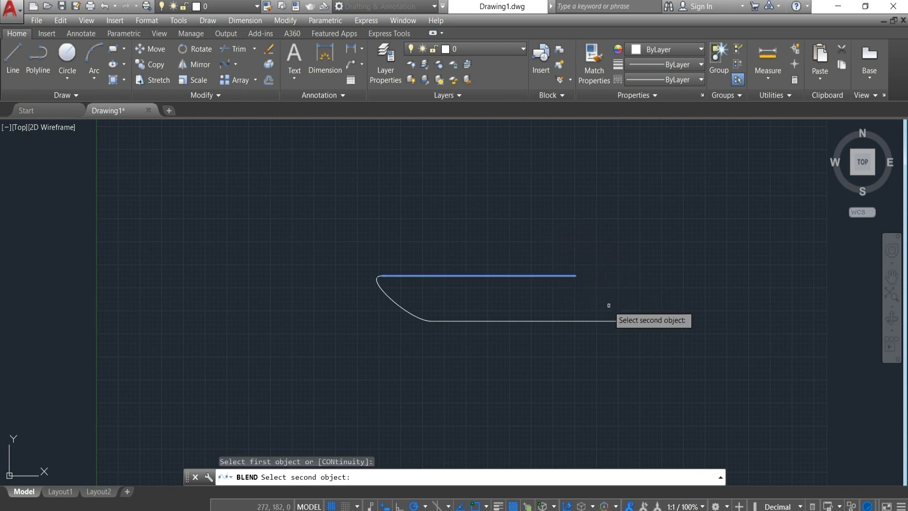
left_click(640, 321)
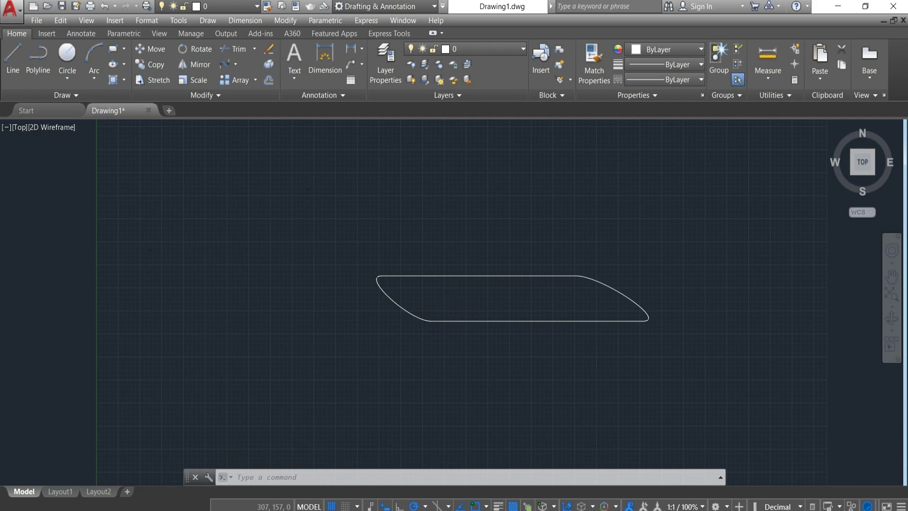
Step: Window-select the rounded slanted shape and erase all four of its objects
scroll(456, 294, "up", 4)
scroll(456, 294, "down", 4)
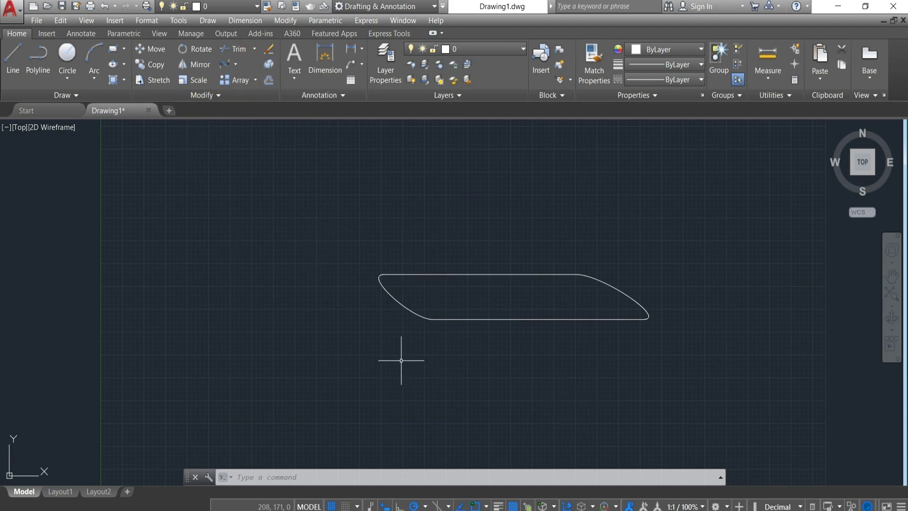
left_click(349, 250)
left_click(684, 358)
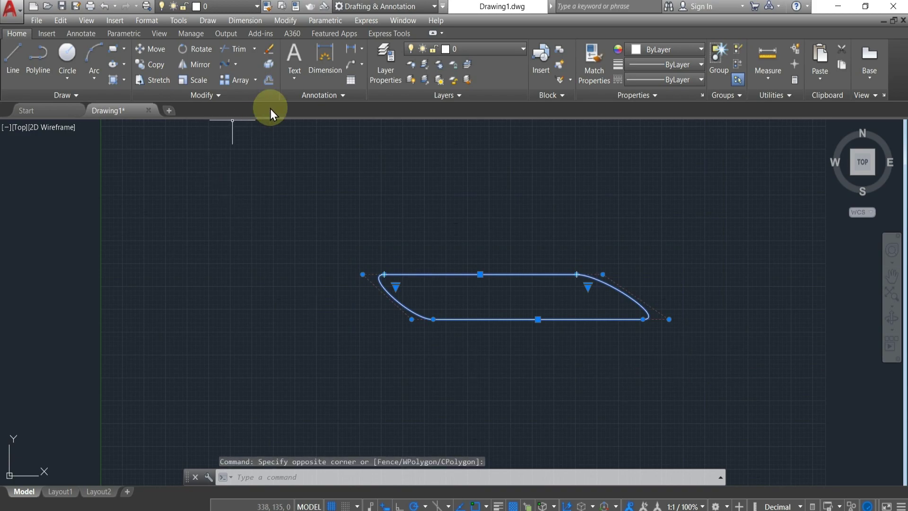
left_click(269, 49)
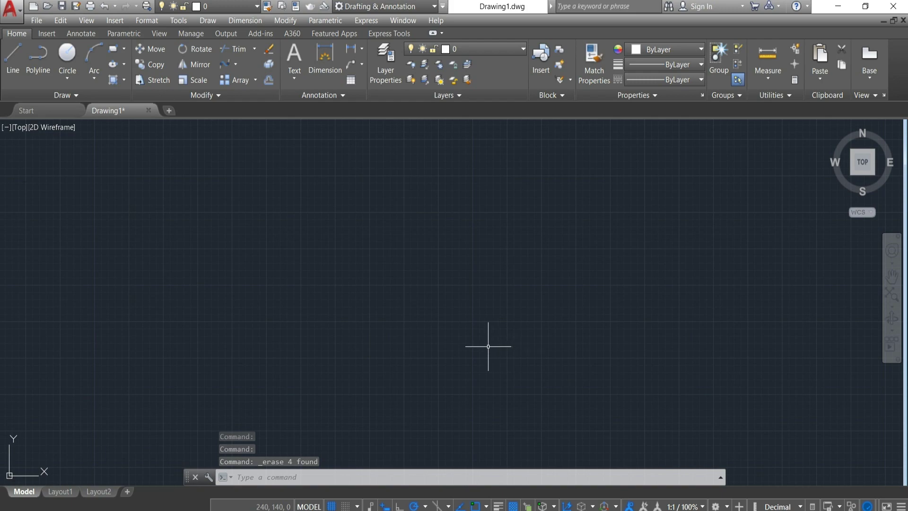
scroll(264, 275, "down", 2)
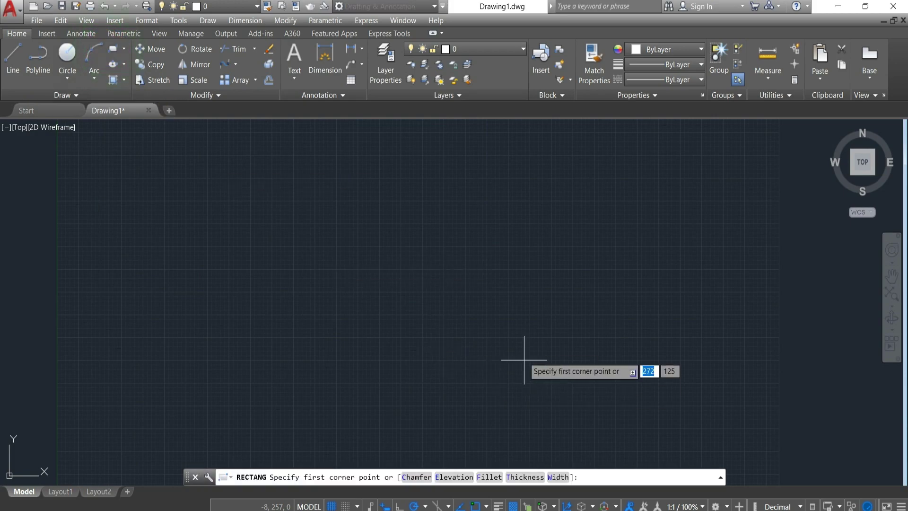
left_click(369, 240)
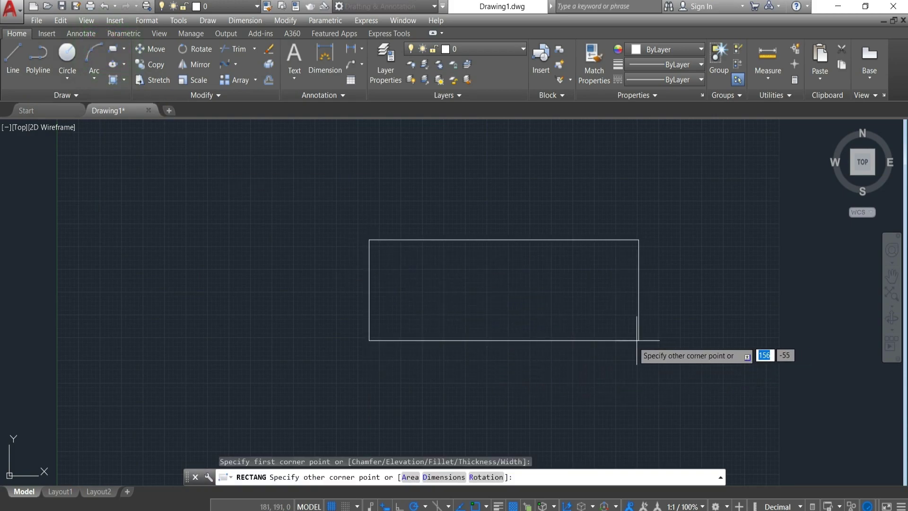
left_click(604, 343)
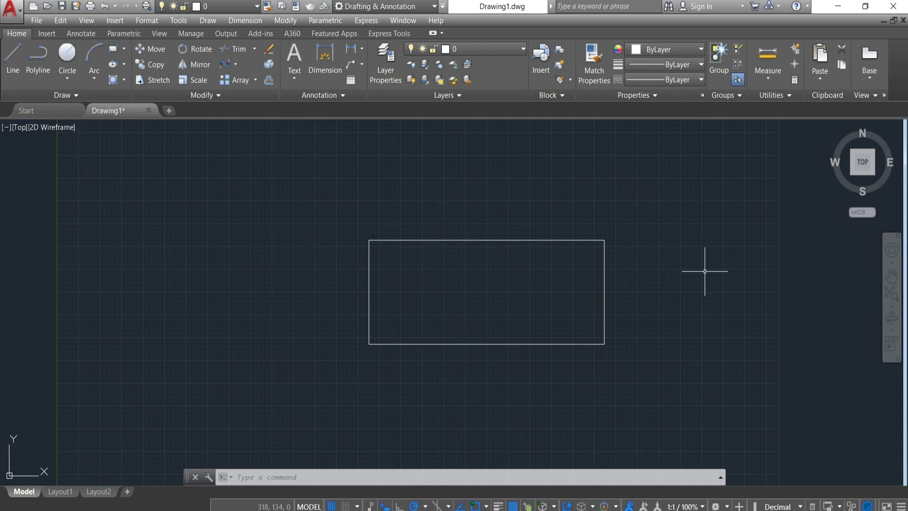
left_click(700, 376)
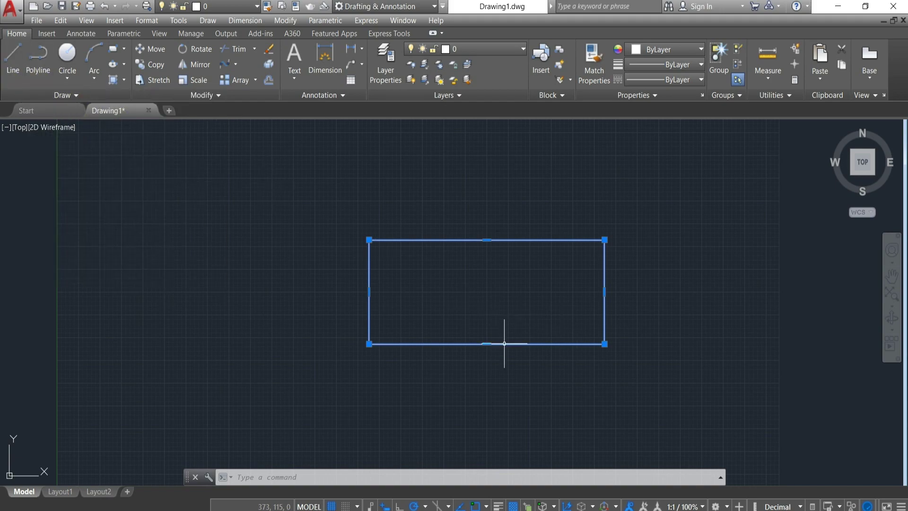
left_click(267, 66)
left_click(370, 289)
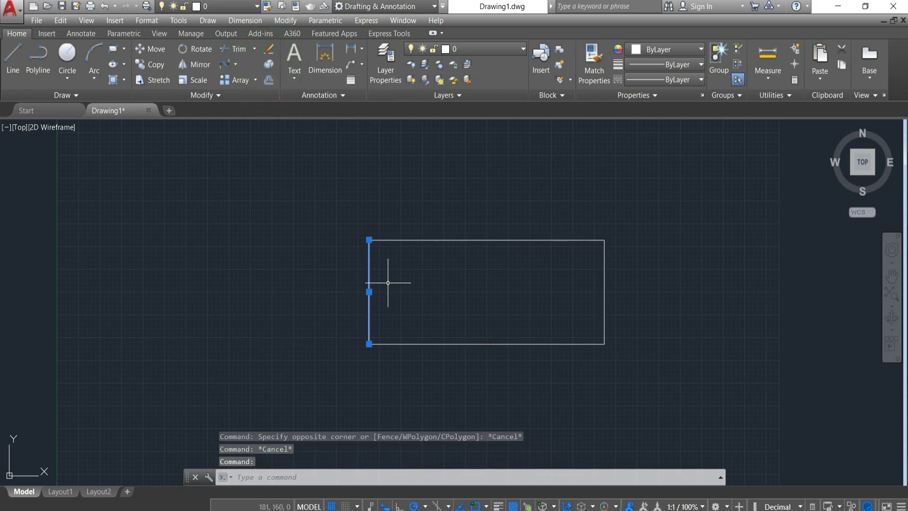
left_click(420, 240)
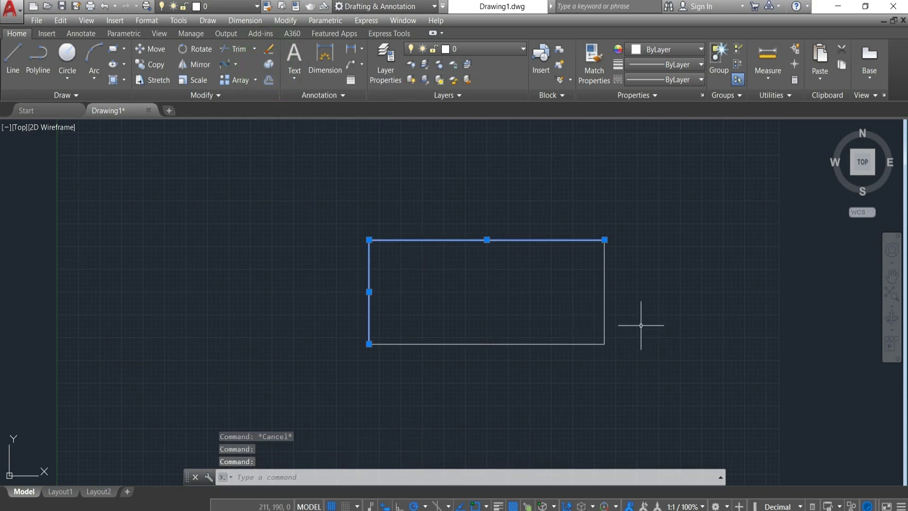
left_click(605, 303)
left_click(563, 344)
scroll(459, 353, "up", 2)
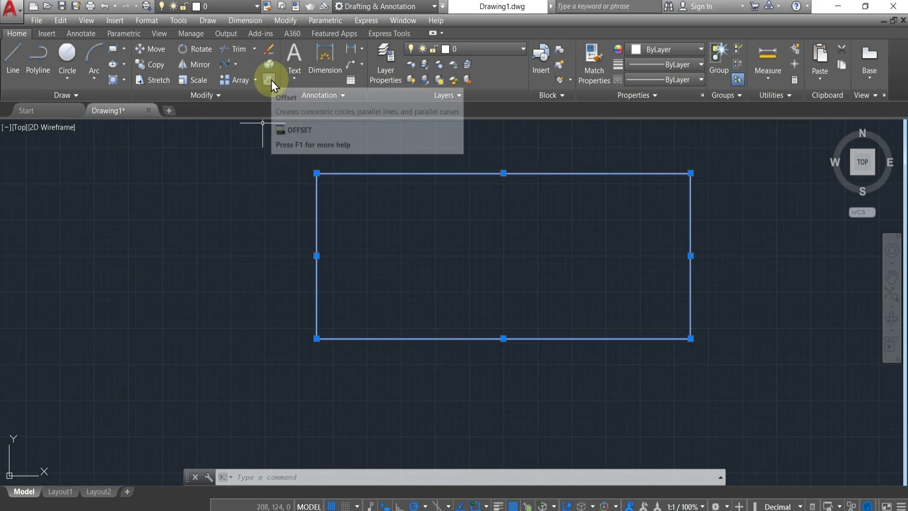
scroll(597, 348, "down", 2)
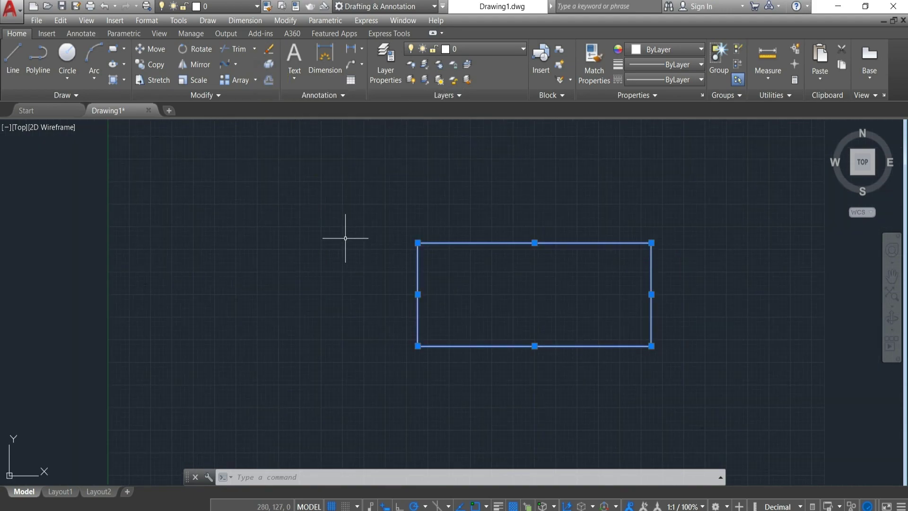
key("Delete")
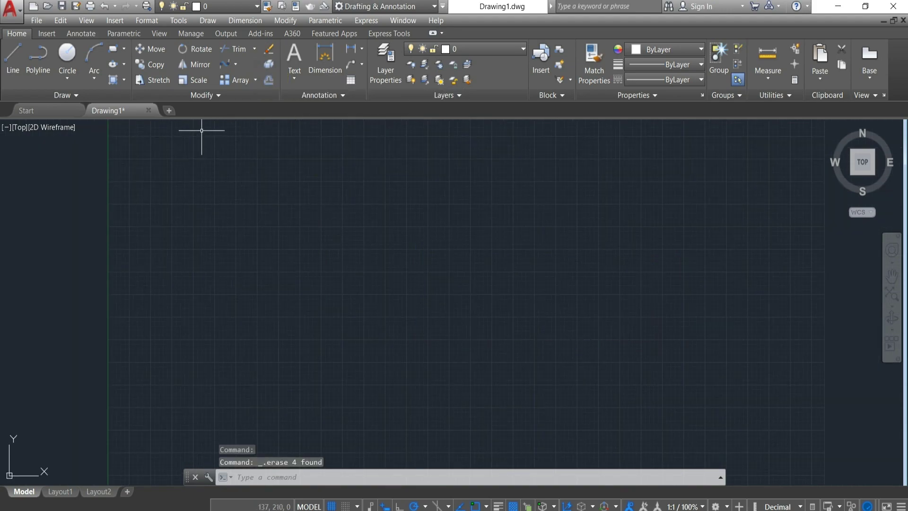
Step: Draw a rectangle of length 100 and width 50 using the Dimensions option
left_click(112, 48)
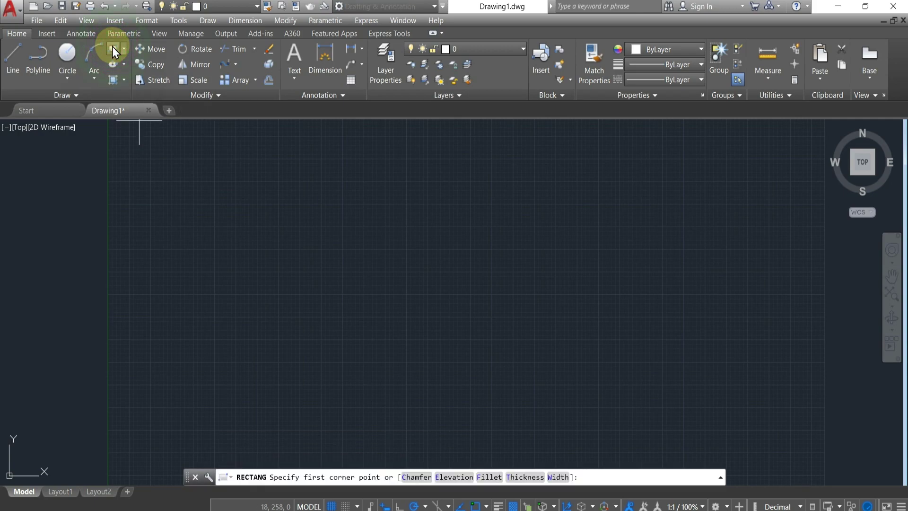
left_click(411, 250)
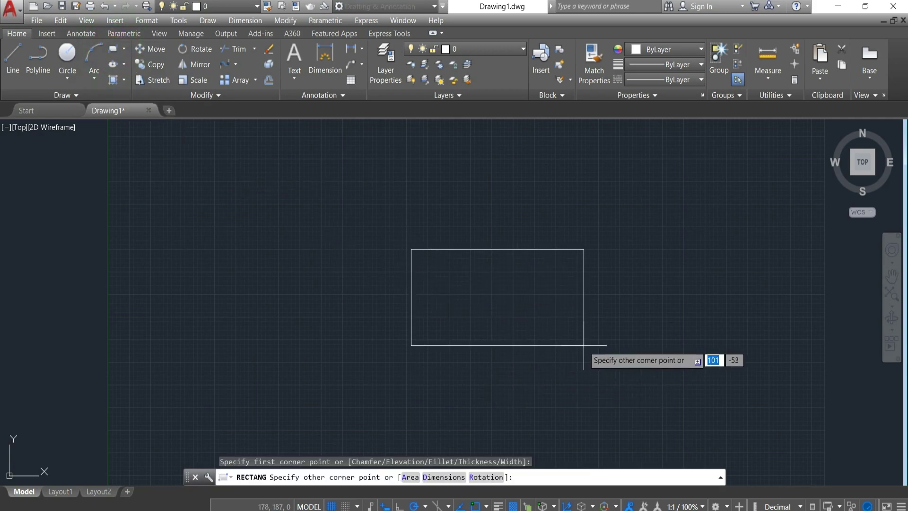
left_click(430, 477)
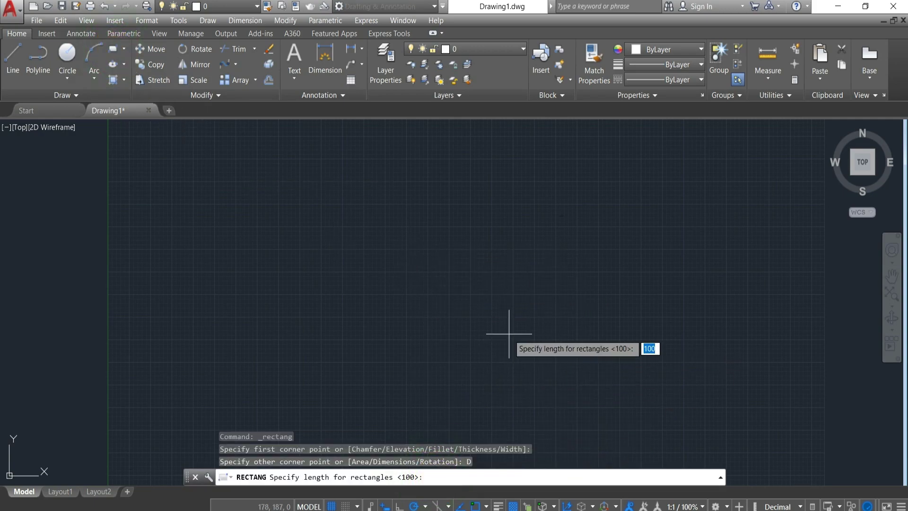
type("100")
key("Return")
type("50")
key("Return")
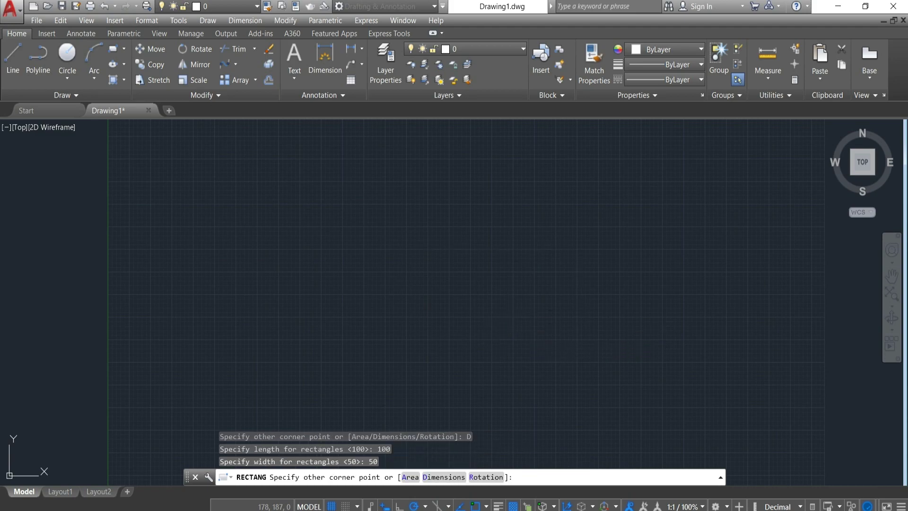
left_click(513, 308)
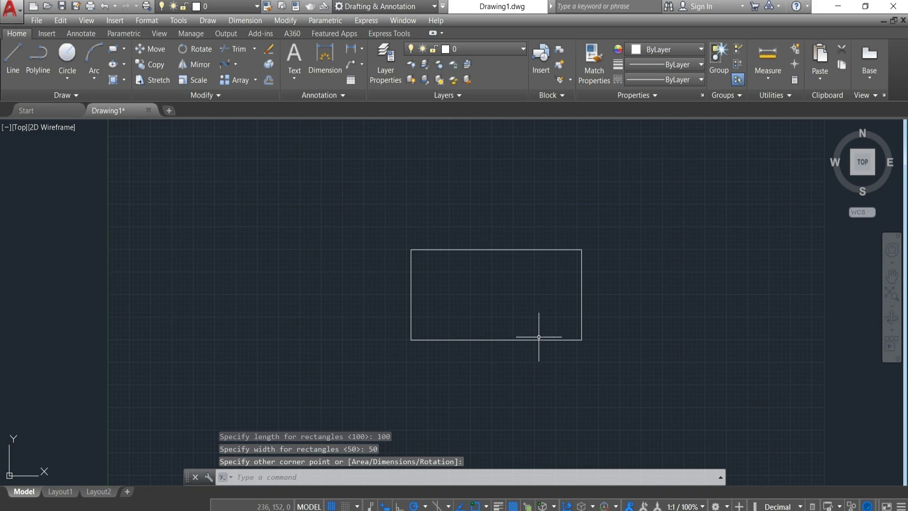
Step: Start and cancel the Offset command (O), then begin a selection window around the rectangle
scroll(539, 337, "up", 4)
scroll(541, 337, "down", 4)
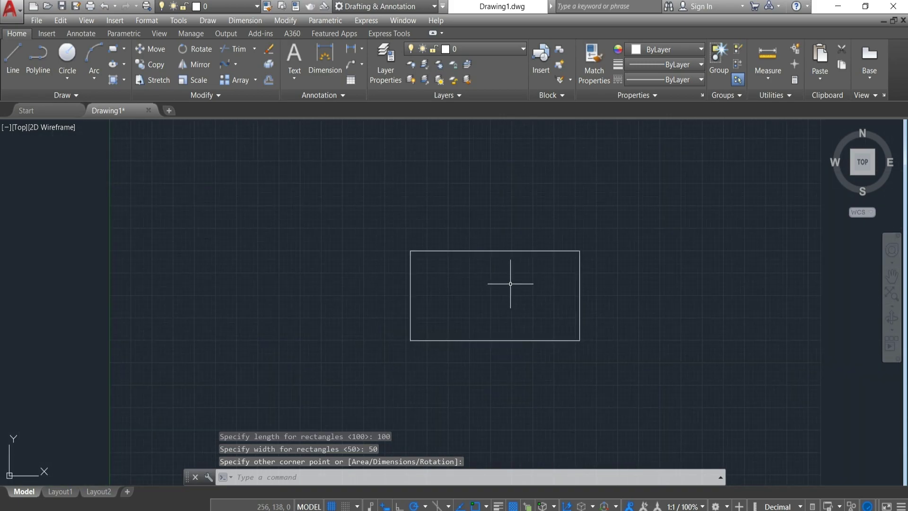
type("o")
key("Return")
key("Escape")
left_click(330, 189)
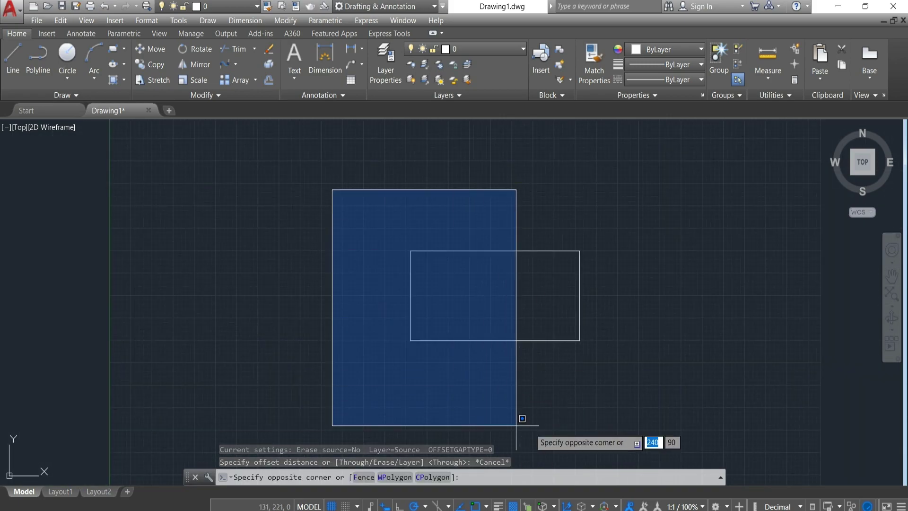
Step: Offset the 100 × 50 rectangle with Through: one copy 20 outside, one 10 inside
left_click(672, 425)
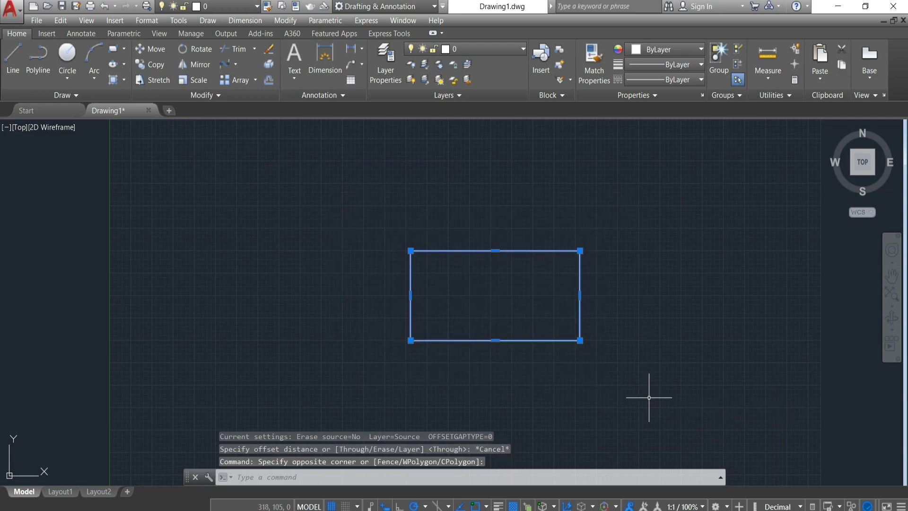
left_click(269, 81)
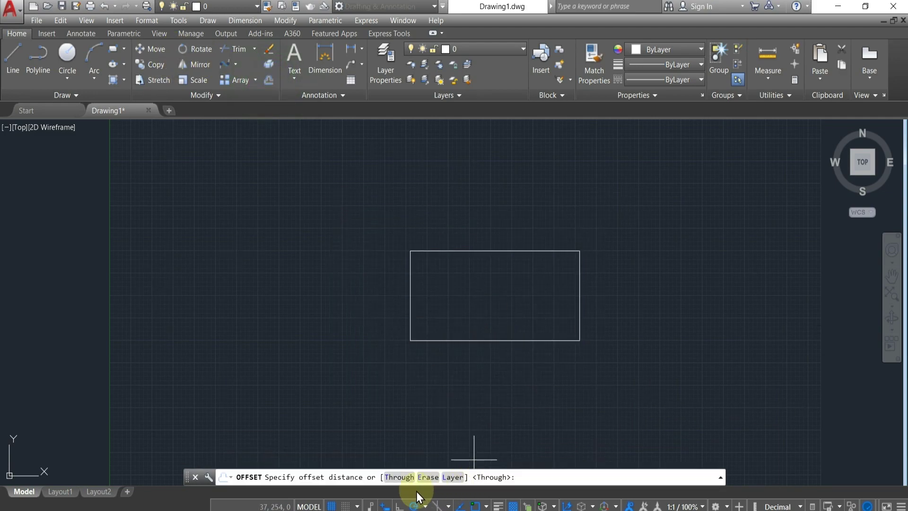
left_click(400, 478)
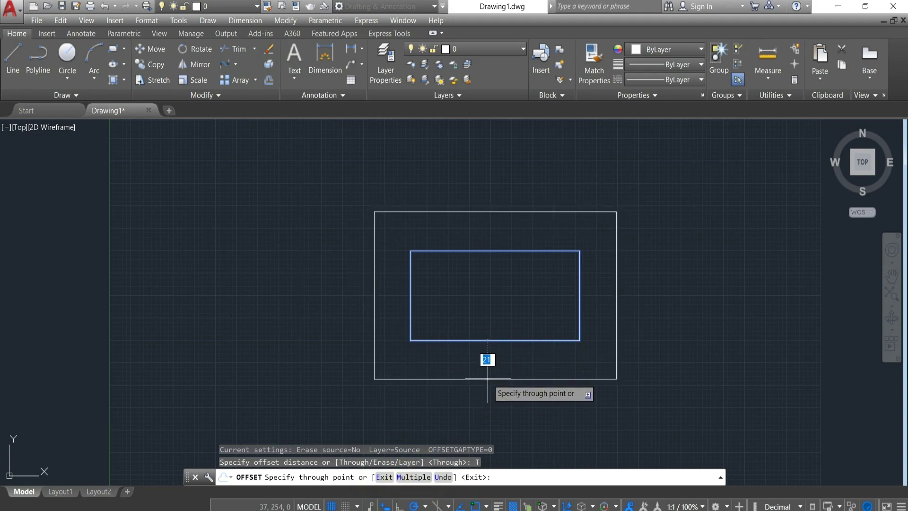
type("20")
key("Return")
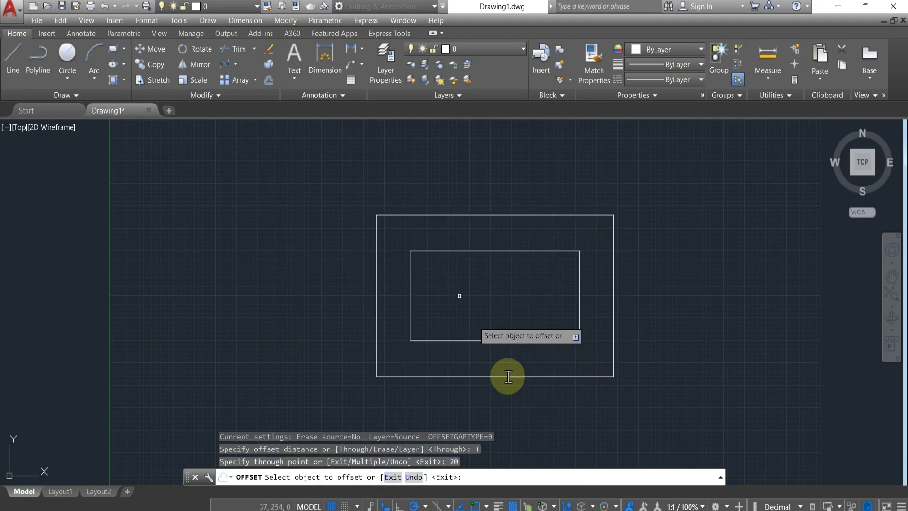
left_click(454, 338)
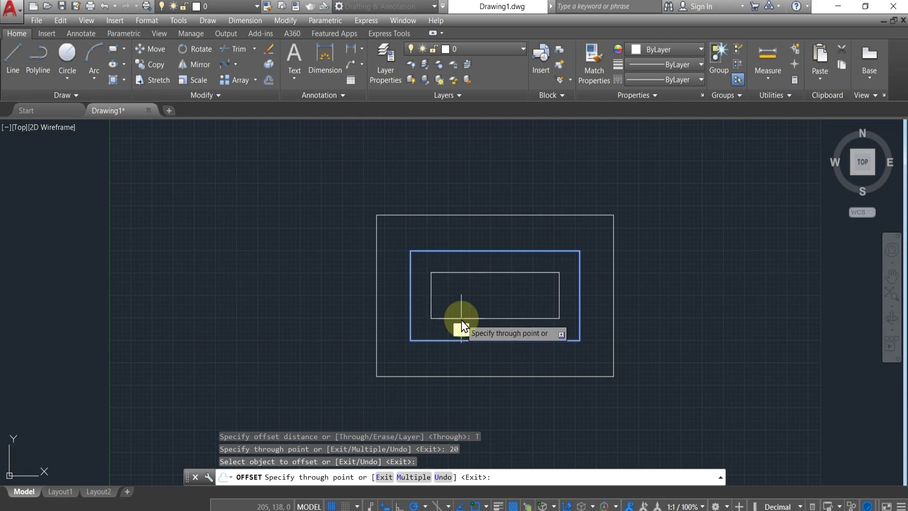
type("10")
key("Return")
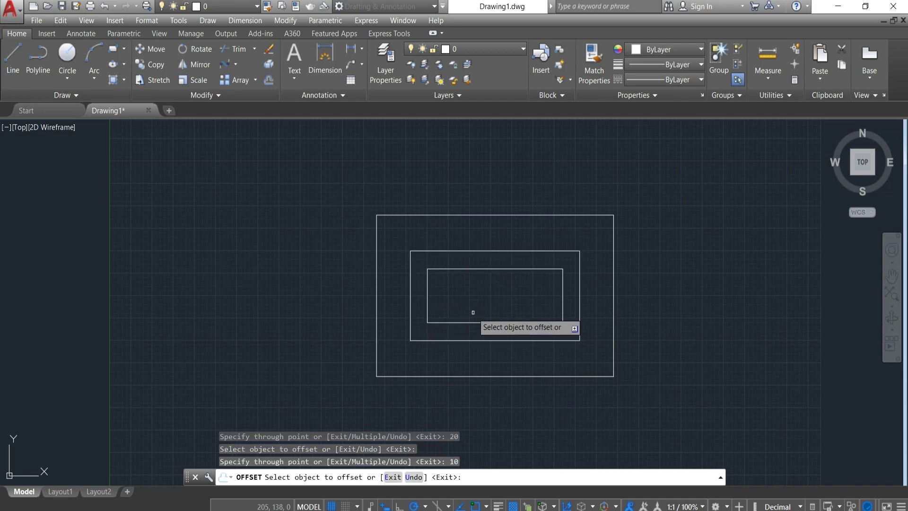
key("Escape")
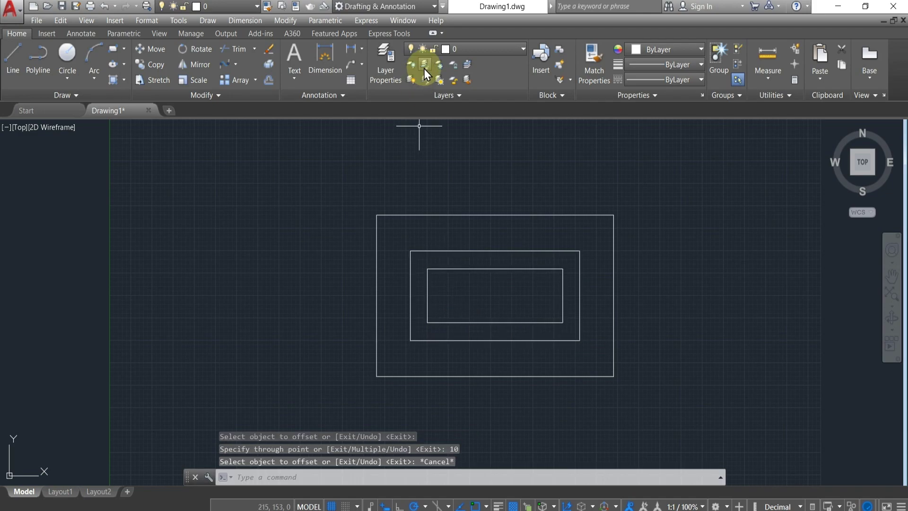
Step: Add a linear 20 dimension between the middle and outer rectangle corners
left_click(350, 49)
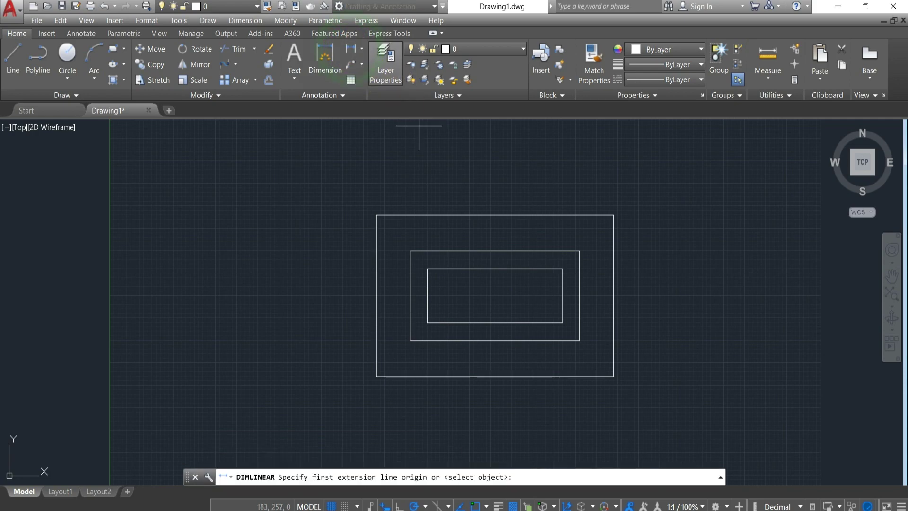
left_click(580, 252)
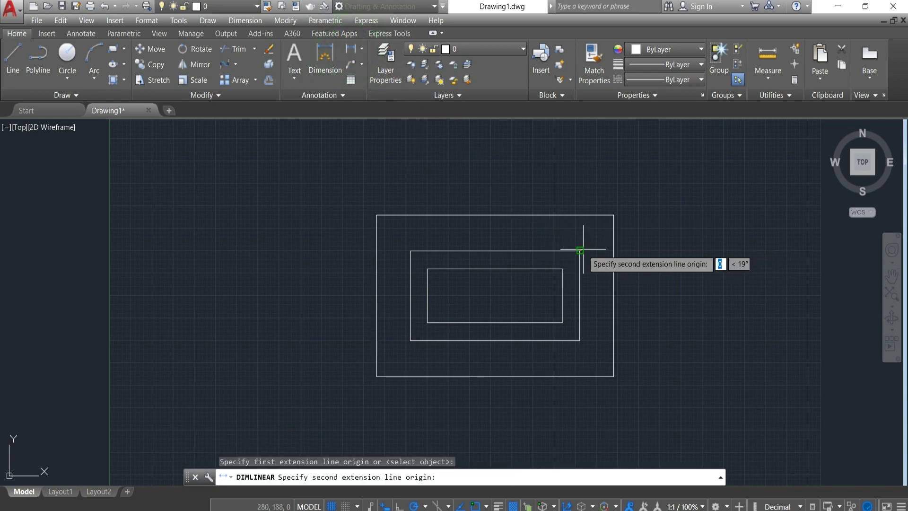
left_click(614, 216)
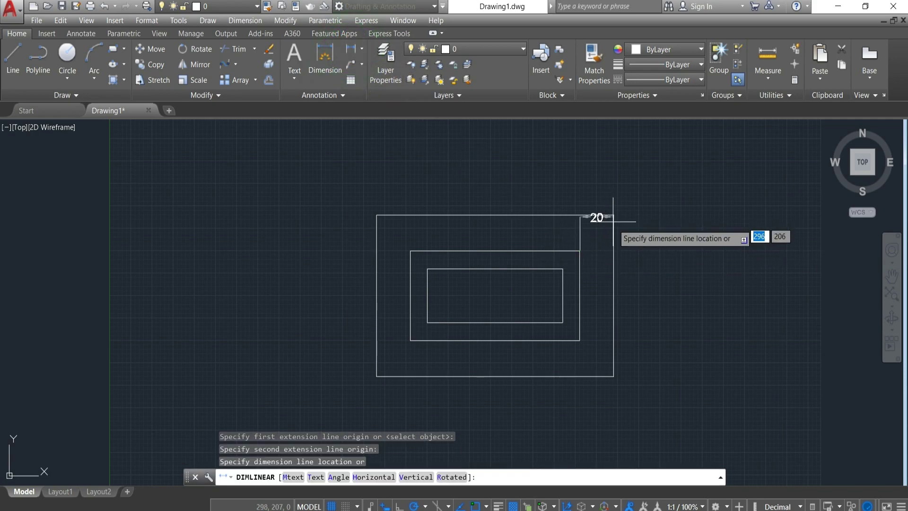
left_click(670, 224)
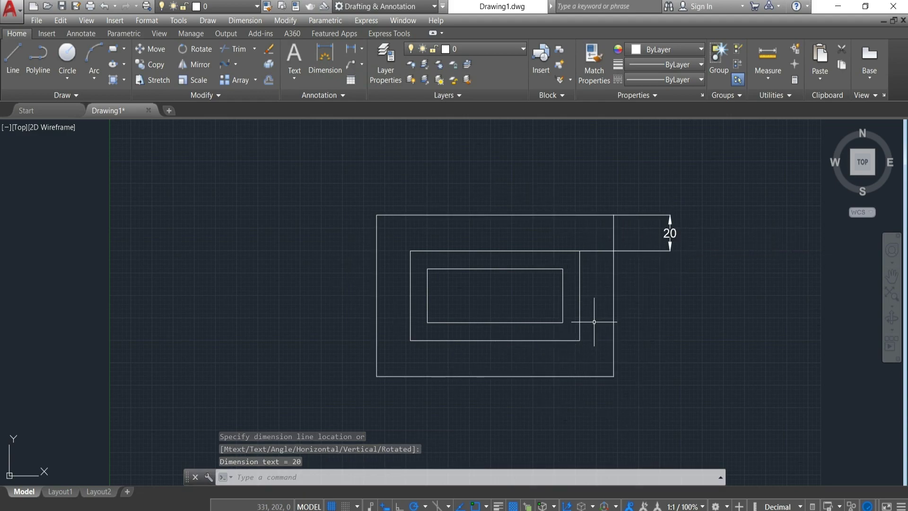
Step: Add a linear 10 dimension below the inner rectangle, then open the Array type list
left_click(348, 51)
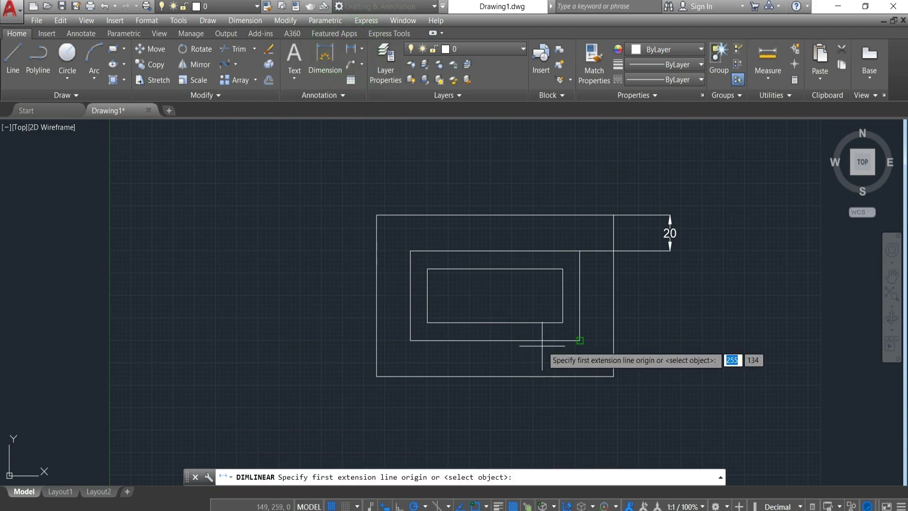
left_click(563, 323)
left_click(580, 340)
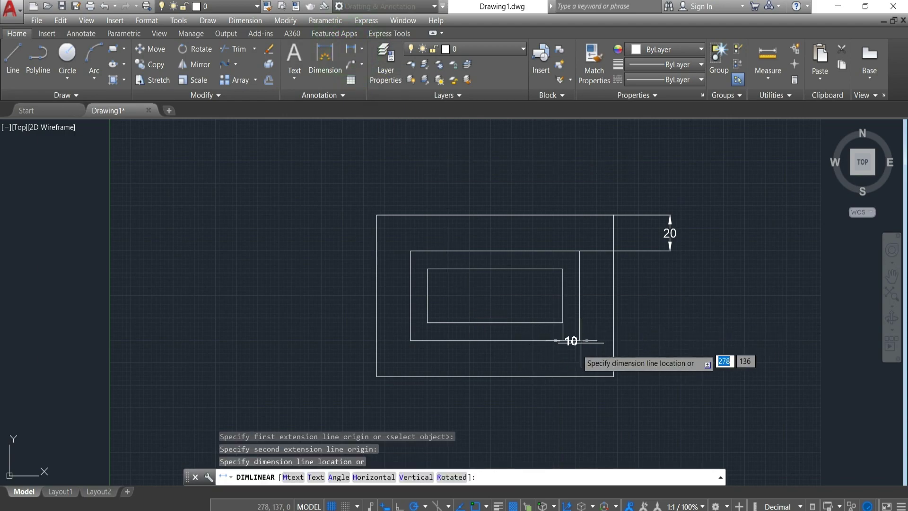
left_click(573, 447)
middle_click_drag(617, 429, 608, 409)
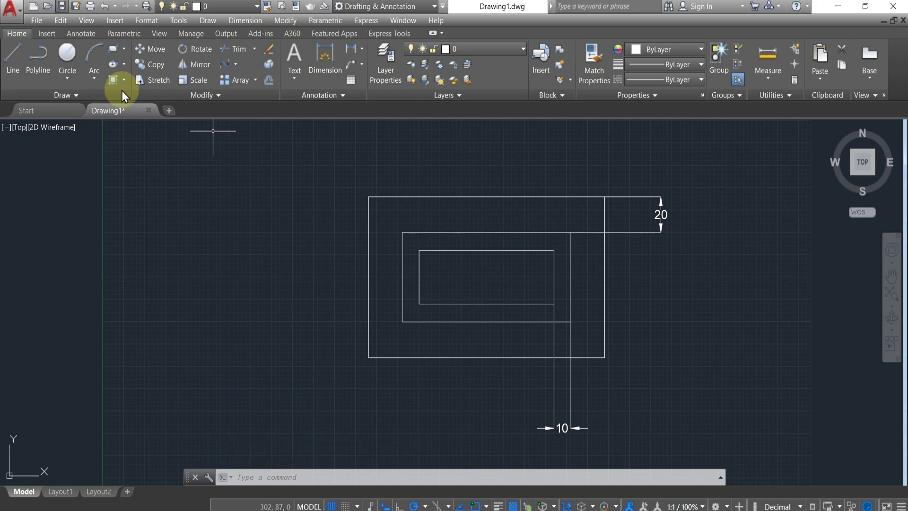
left_click(255, 80)
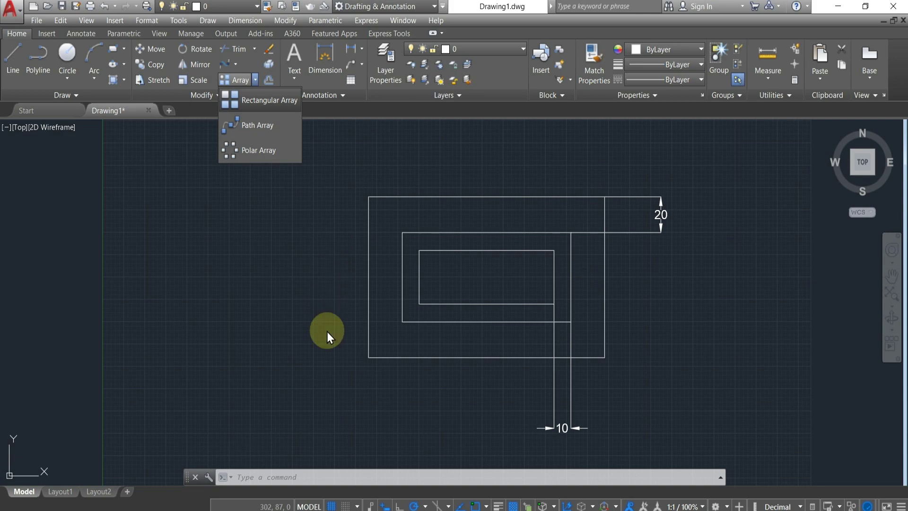
Step: Window-select the three rectangles and two dimensions and delete them
scroll(332, 316, "down", 4)
left_click(282, 218)
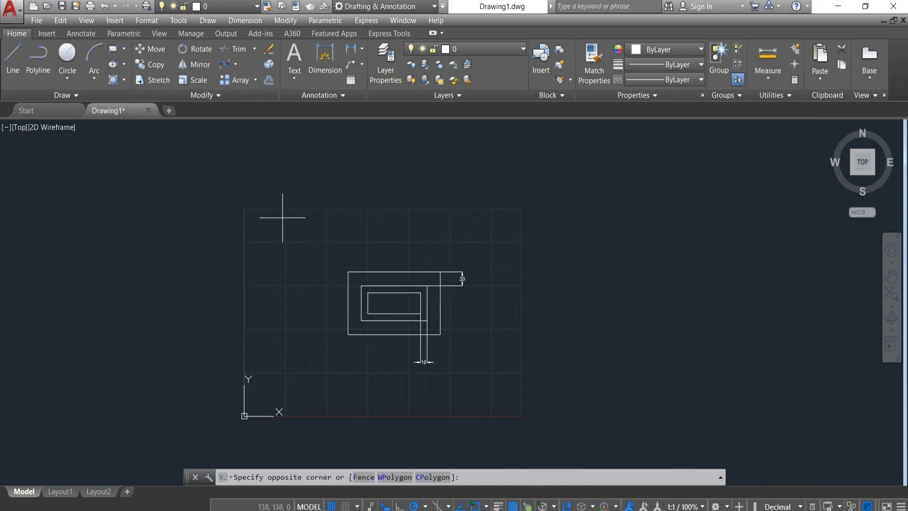
left_click(541, 421)
key("Delete")
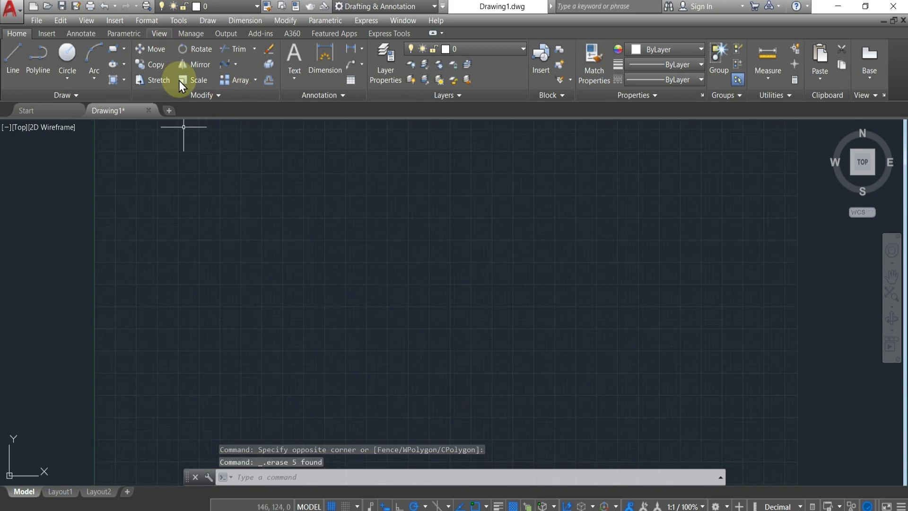
Step: Draw a 5 × 5 square with Rectangle's Dimensions option, then start a Rectangular Array
left_click(113, 48)
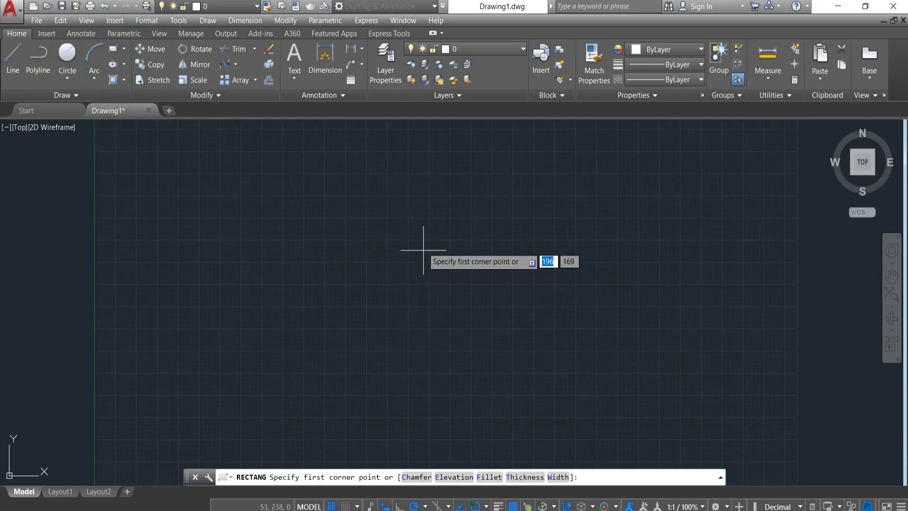
left_click(303, 316)
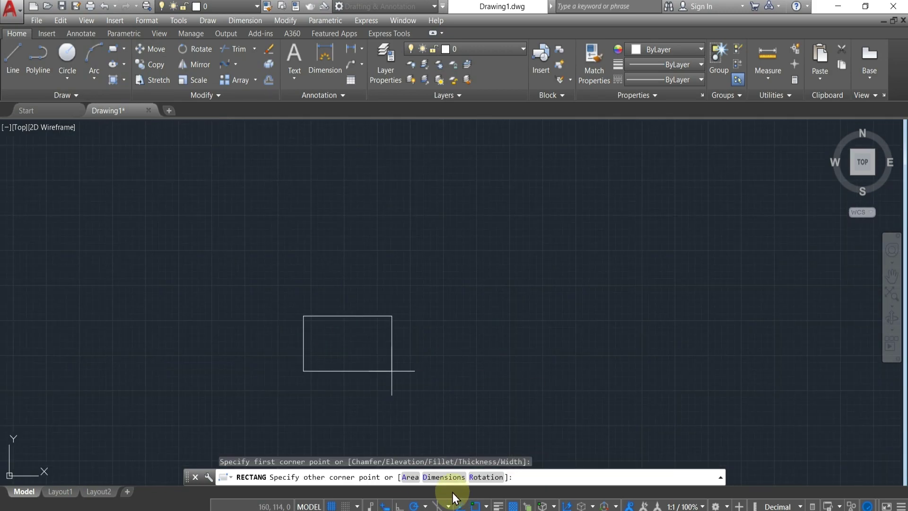
left_click(449, 477)
type("5")
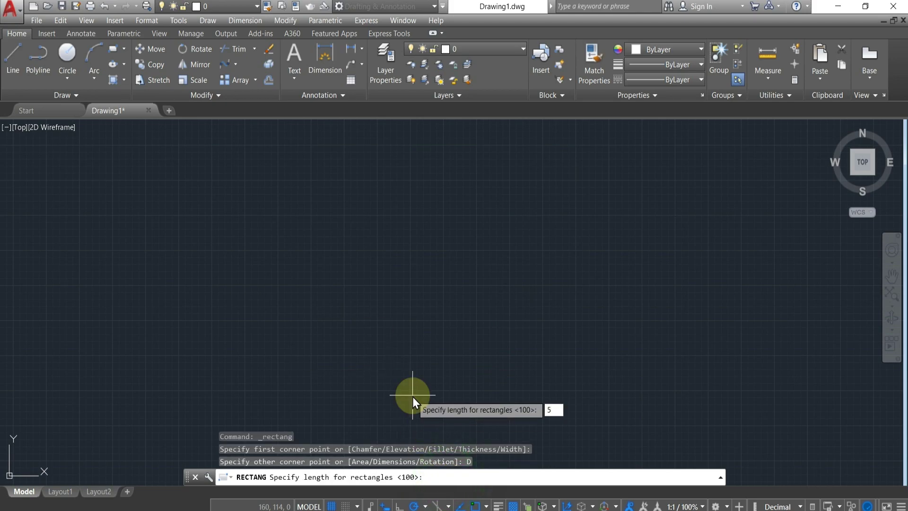
key("Return")
type("5")
key("Return")
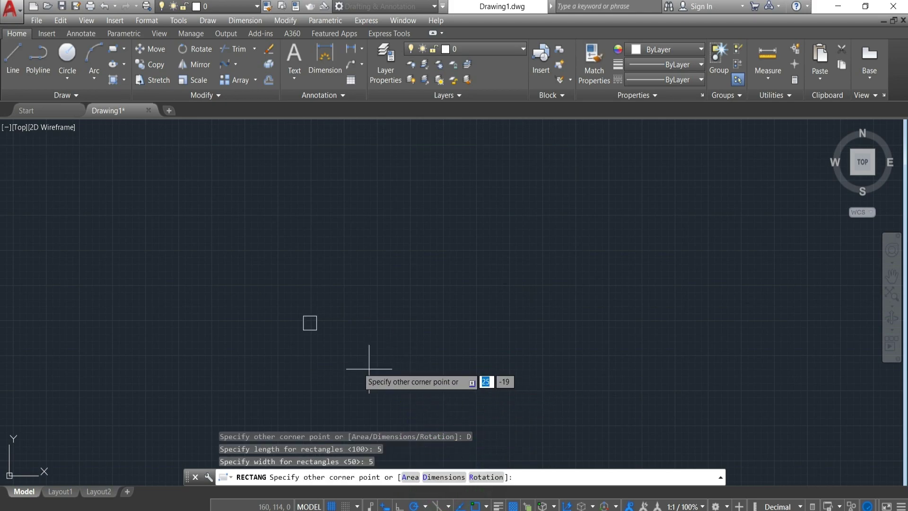
left_click(315, 339)
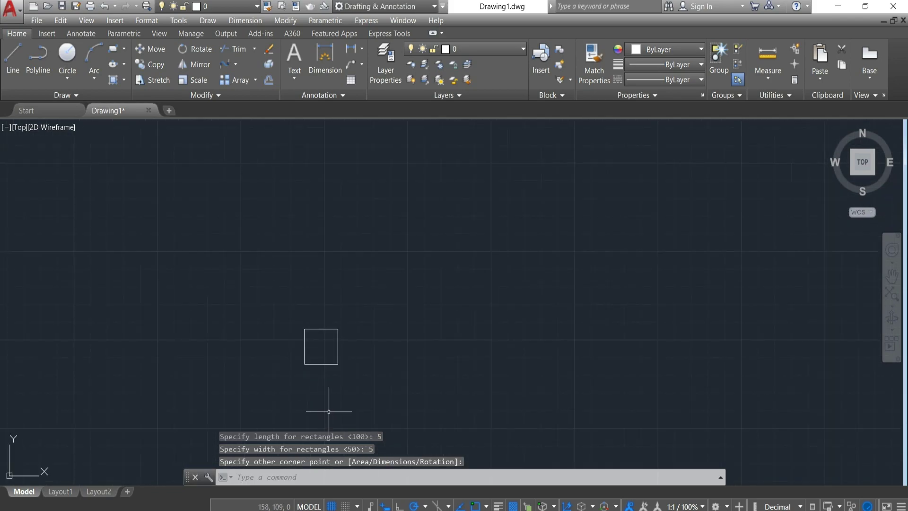
left_click(257, 100)
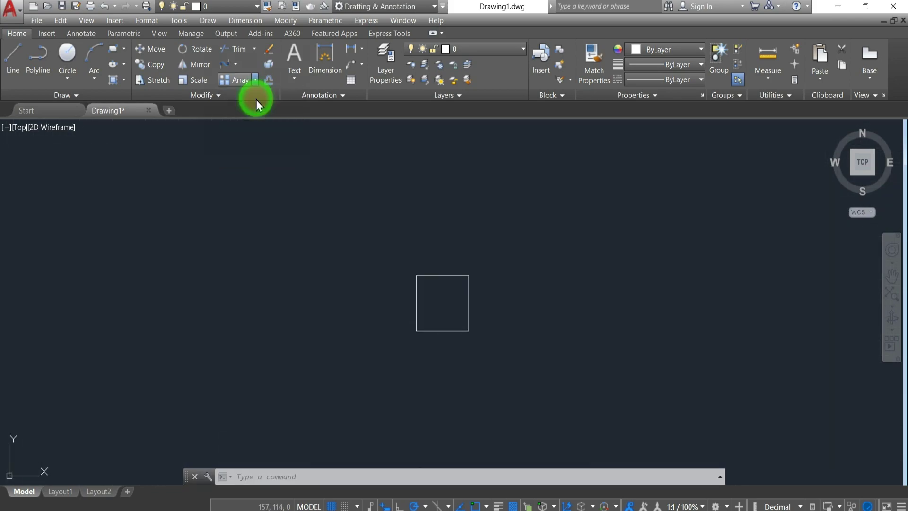
Step: Window-select the 5 × 5 square as the rectangular array's source object
left_click(357, 237)
left_click(444, 334)
key("Return")
scroll(524, 385, "up", 2)
scroll(531, 400, "down", 4)
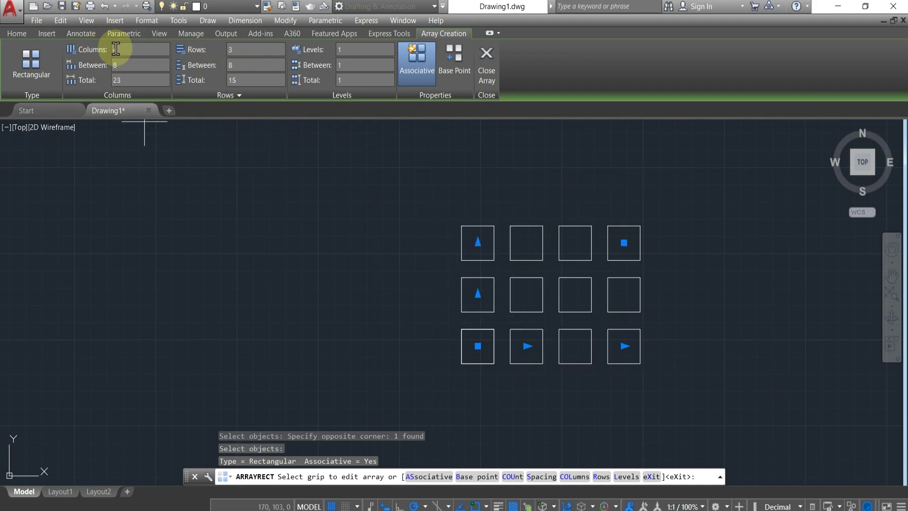
Step: Set the array to 10 columns and 8 rows
type("10")
key("Return")
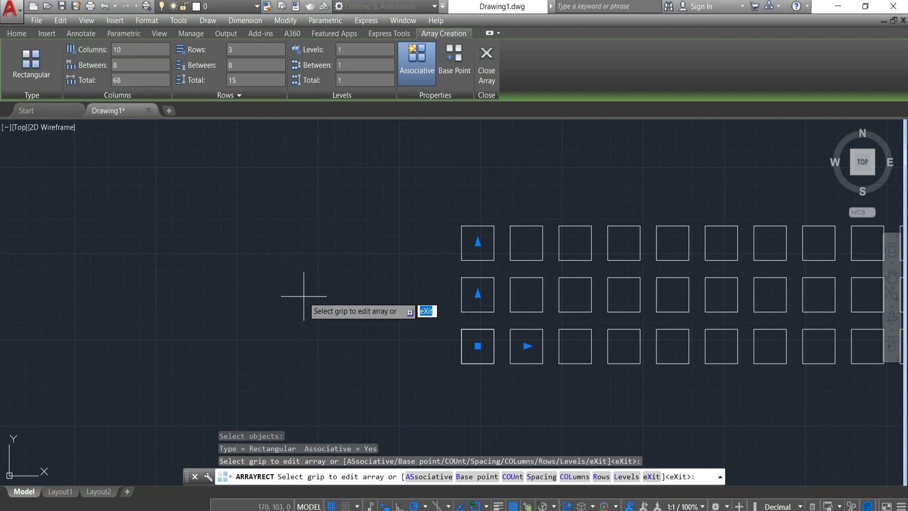
scroll(304, 303, "down", 2)
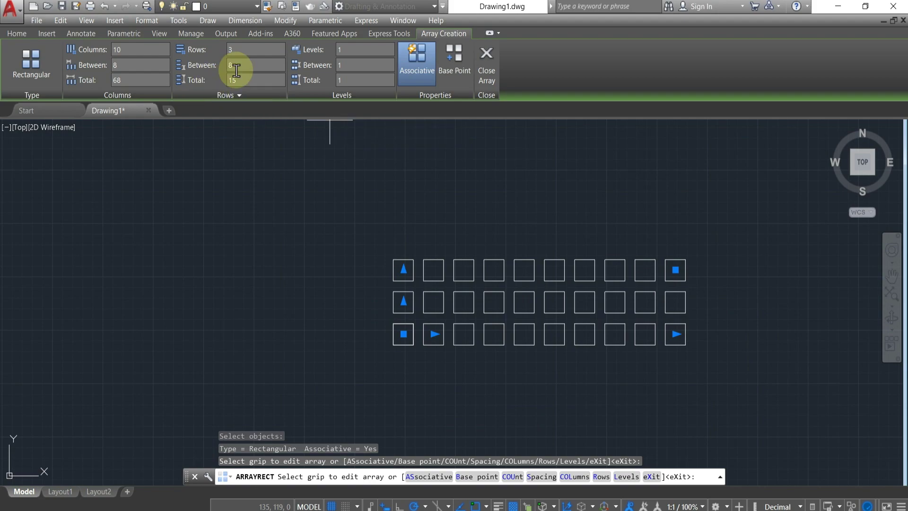
type("8")
key("Return")
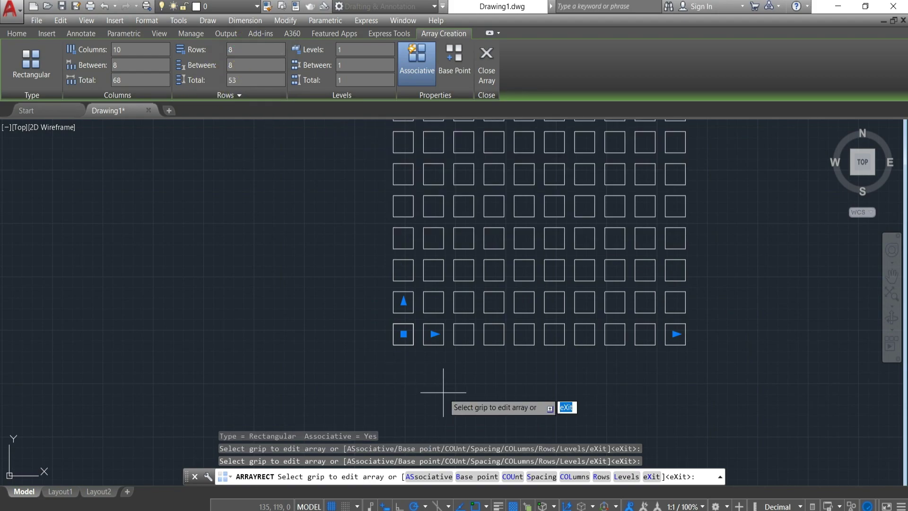
scroll(440, 393, "down", 2)
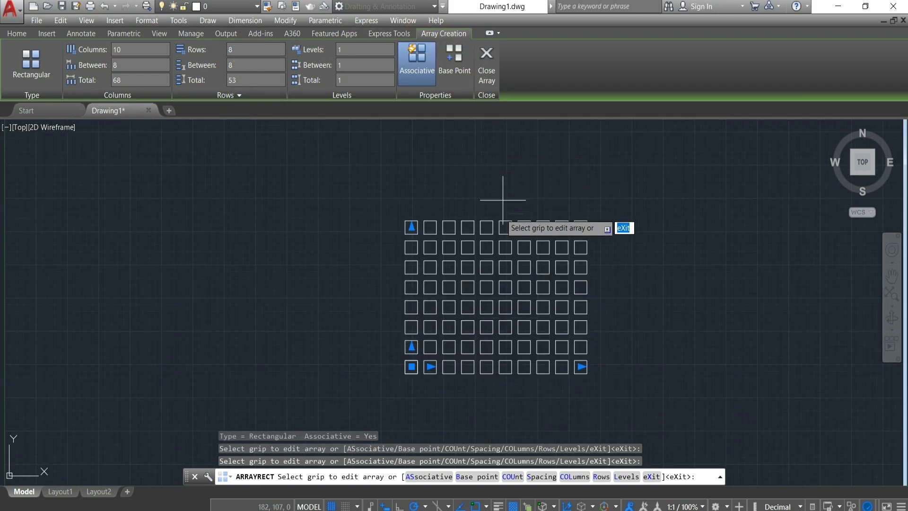
scroll(381, 272, "up", 4)
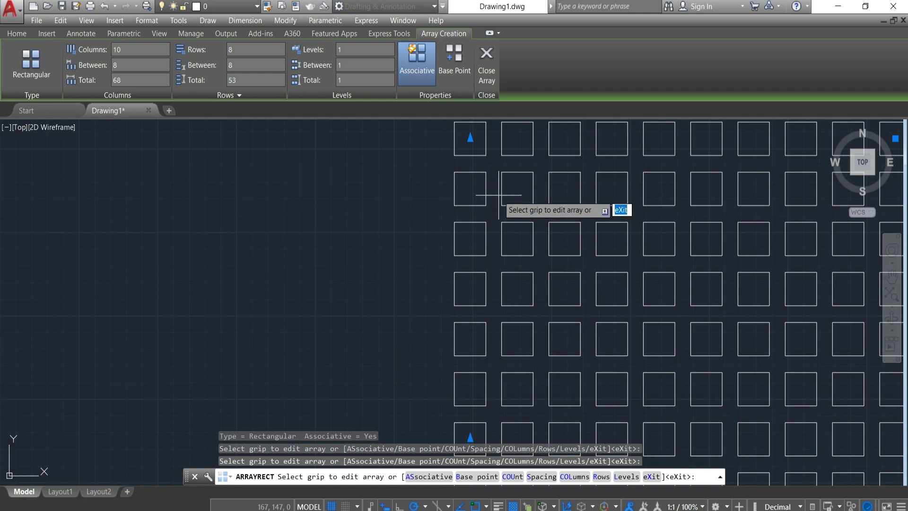
Step: Space the array columns 15 apart and the rows 10 apart
type("15")
key("Return")
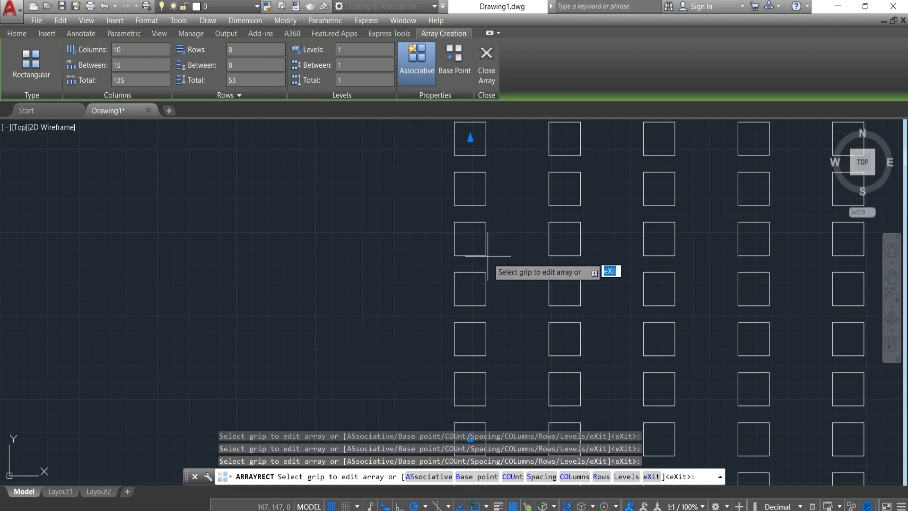
scroll(487, 267, "down", 2)
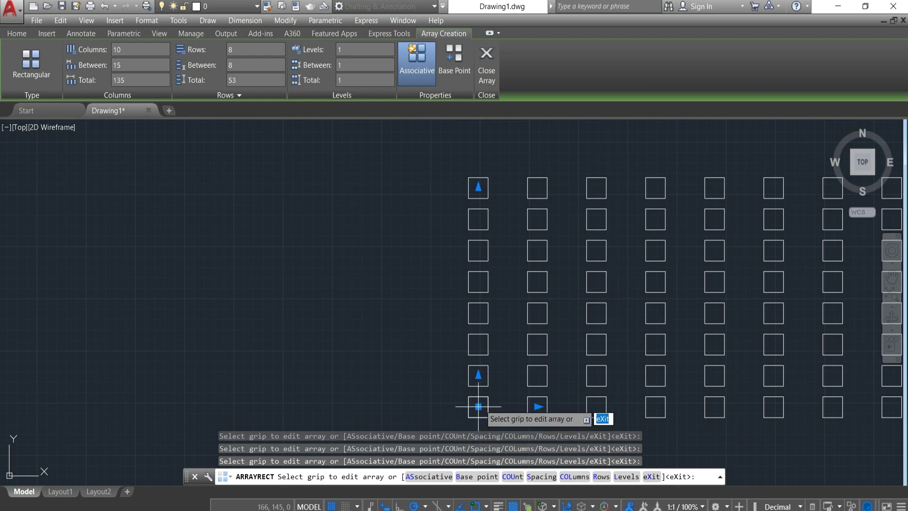
scroll(511, 407, "down", 2)
scroll(534, 407, "up", 4)
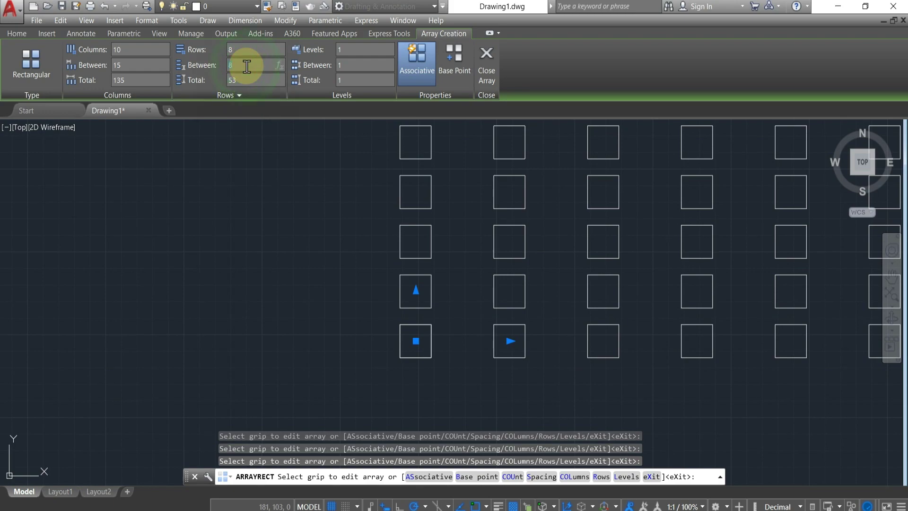
type("10")
key("Return")
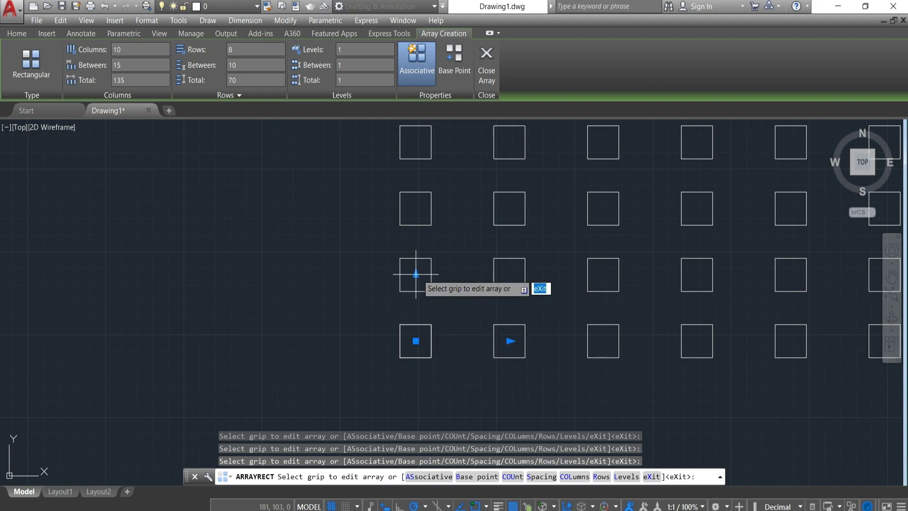
scroll(419, 288, "down", 6)
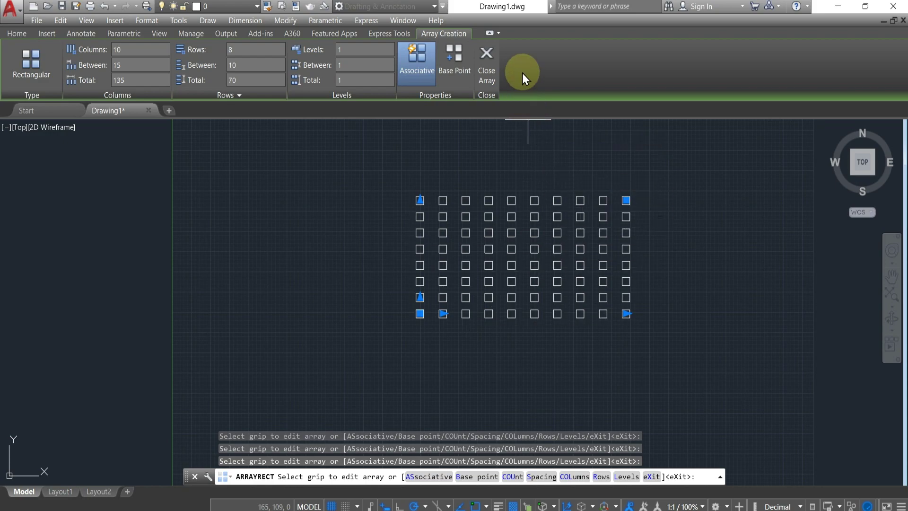
Step: Close the 10 × 8 square array, then select and release it
left_click(486, 57)
middle_click_drag(768, 303, 774, 313)
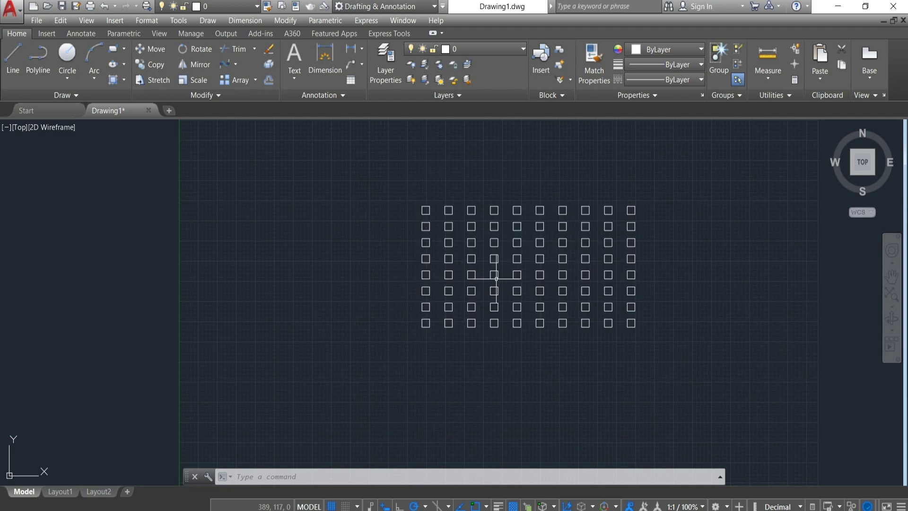
left_click(494, 260)
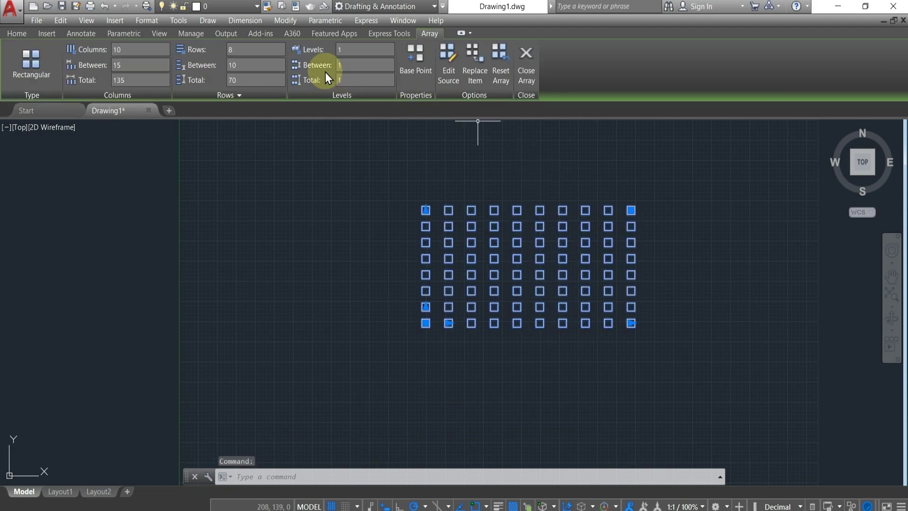
left_click(527, 62)
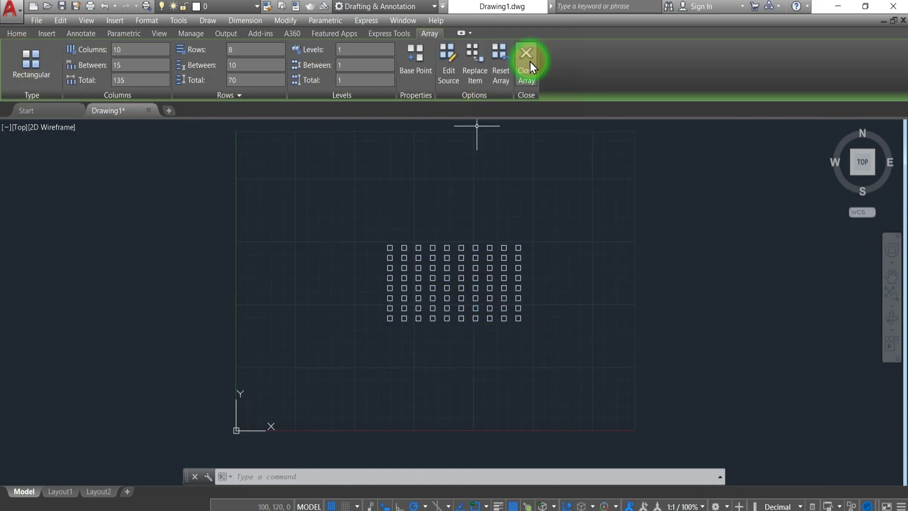
Step: Window-select the square array and delete it
left_click(397, 214)
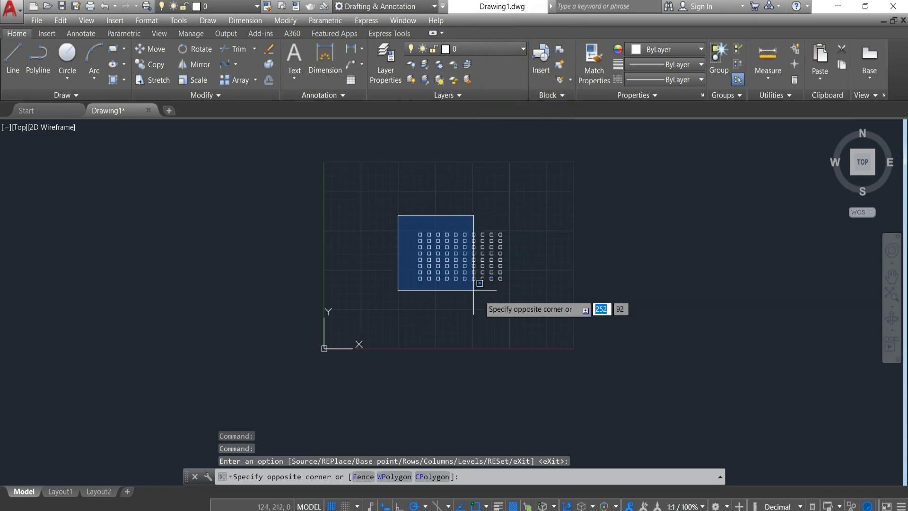
left_click(523, 298)
key("Delete")
scroll(460, 292, "up", 4)
scroll(460, 293, "down", 2)
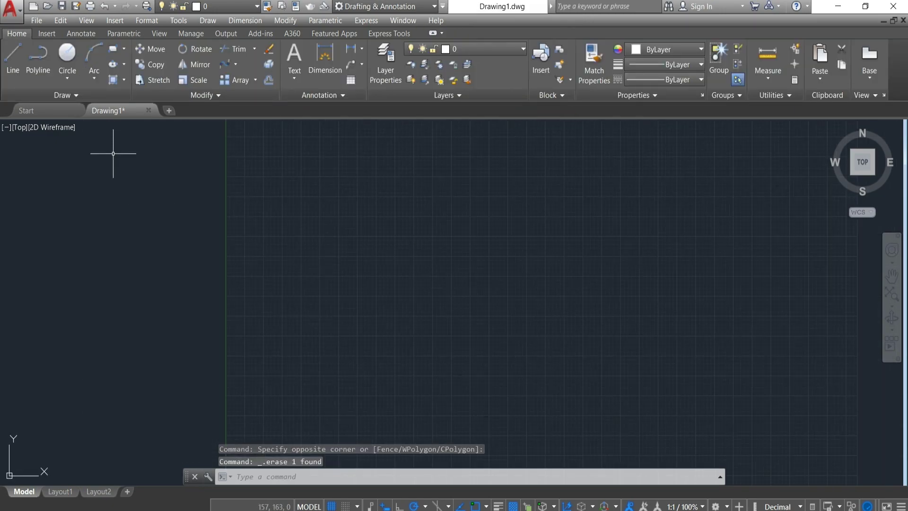
Step: Draw a four-point fit spline from lower left to a high point at right
left_click(68, 94)
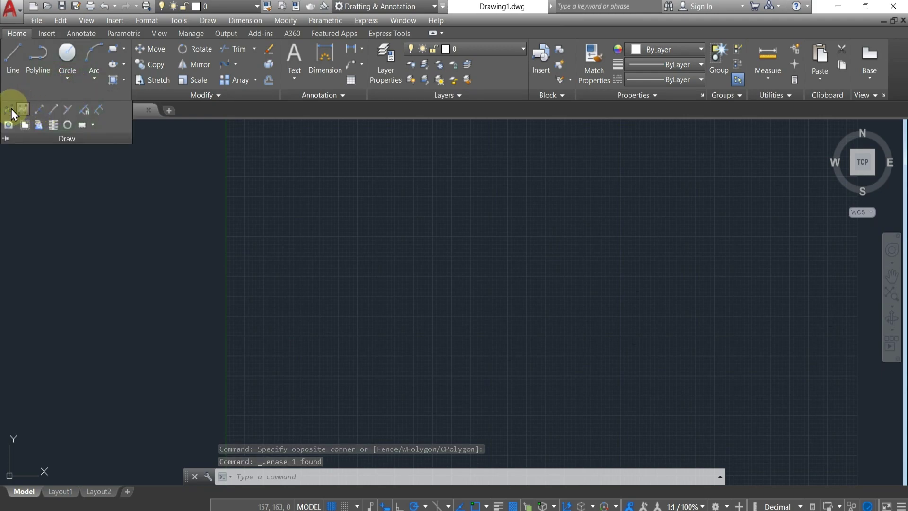
left_click(12, 109)
left_click(385, 324)
left_click(418, 229)
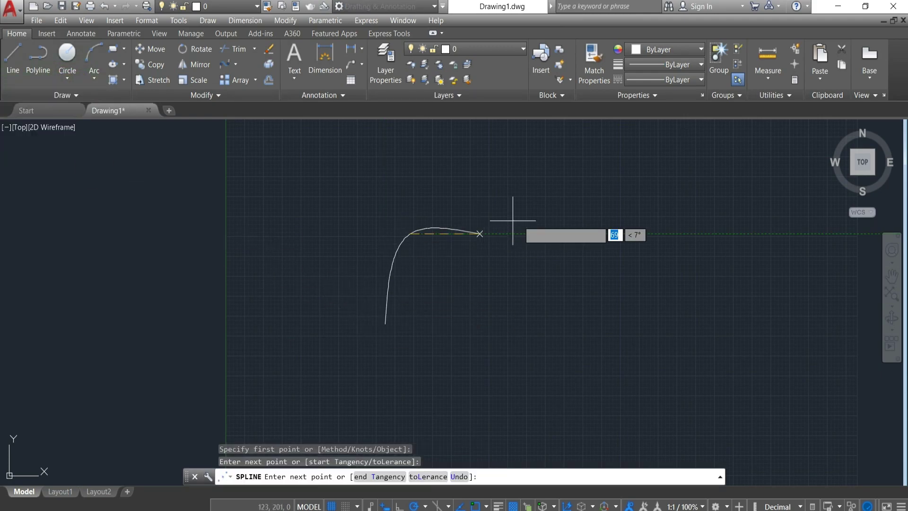
left_click(608, 259)
left_click(755, 183)
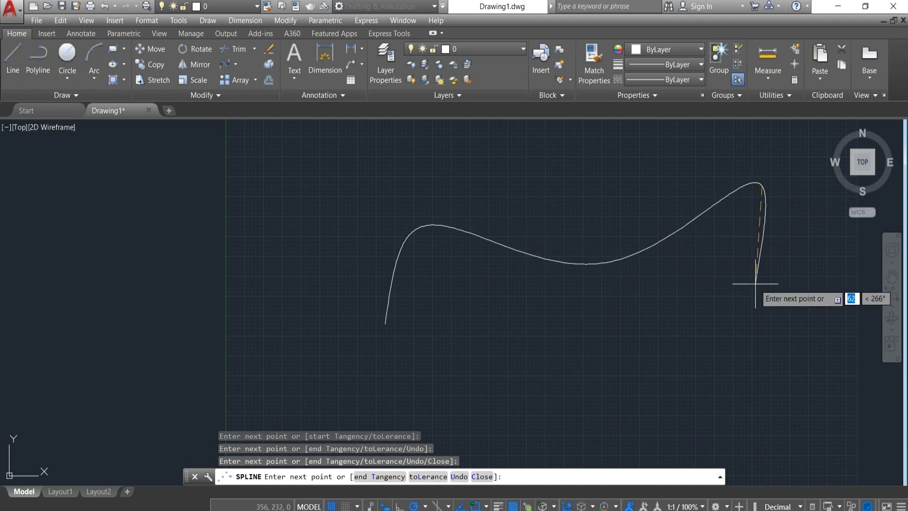
key("Return")
Step: Draw a radius-10 circle centred on the spline's lower end
left_click(63, 53)
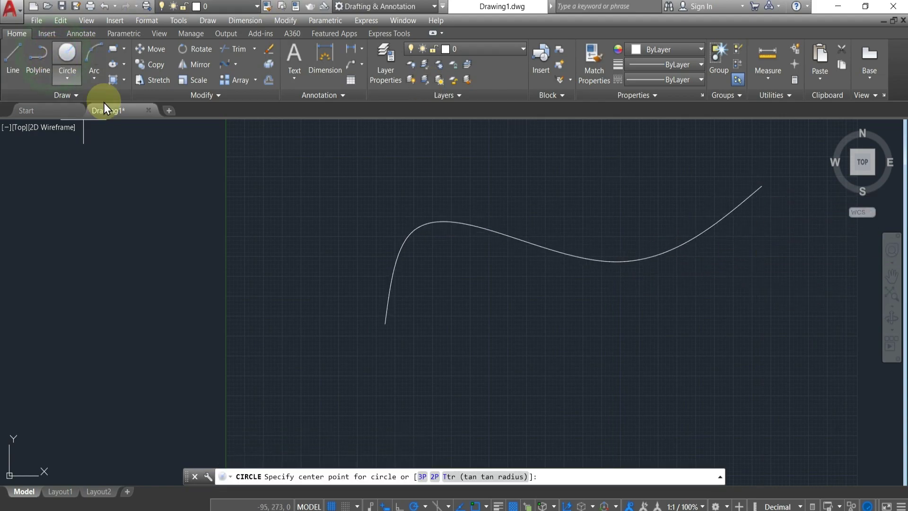
left_click(385, 324)
type("10")
key("Return")
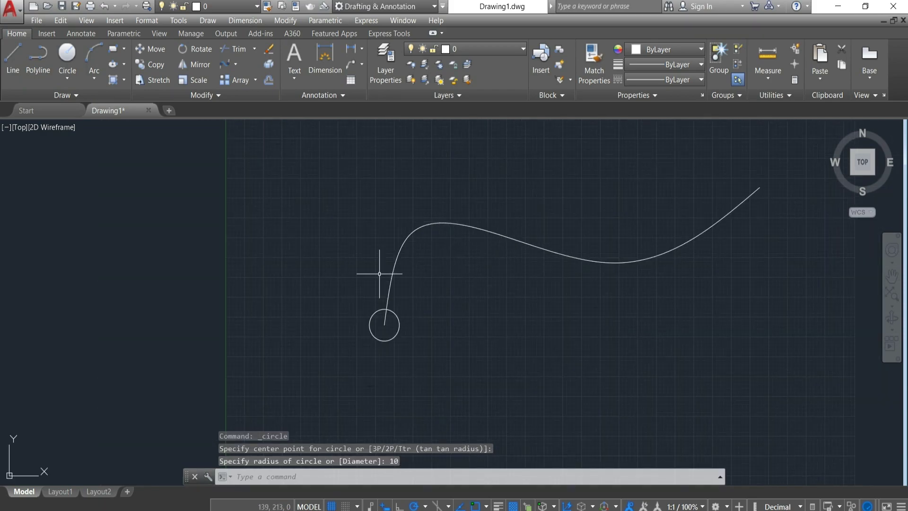
Step: Start a Path Array of the small circle using the spline as the path
left_click(255, 81)
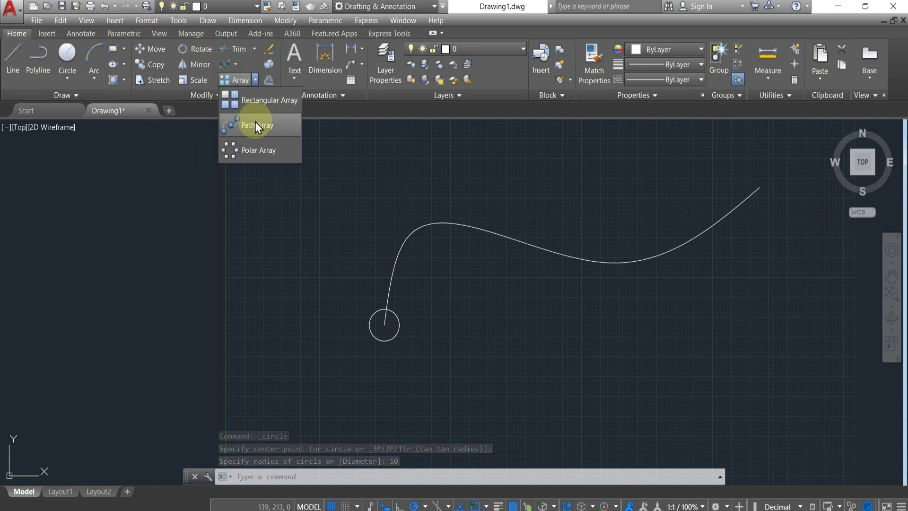
left_click(255, 125)
left_click(370, 320)
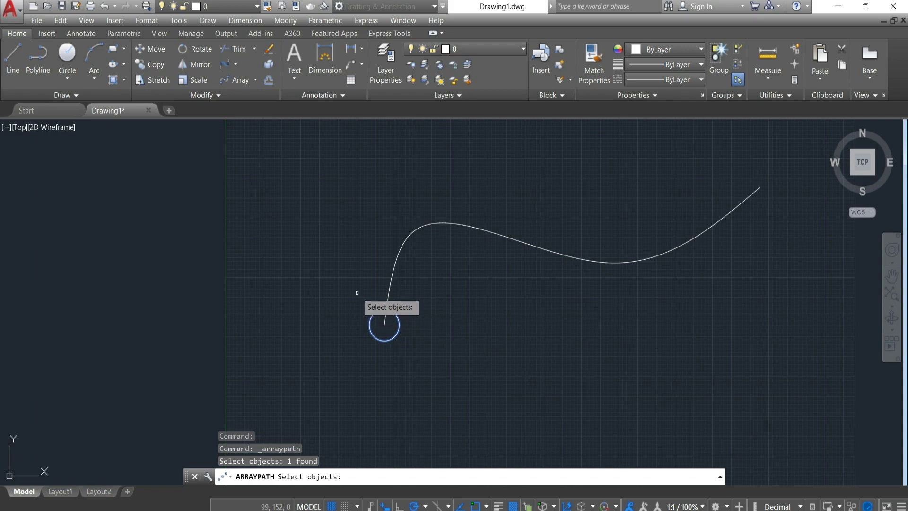
key("Return")
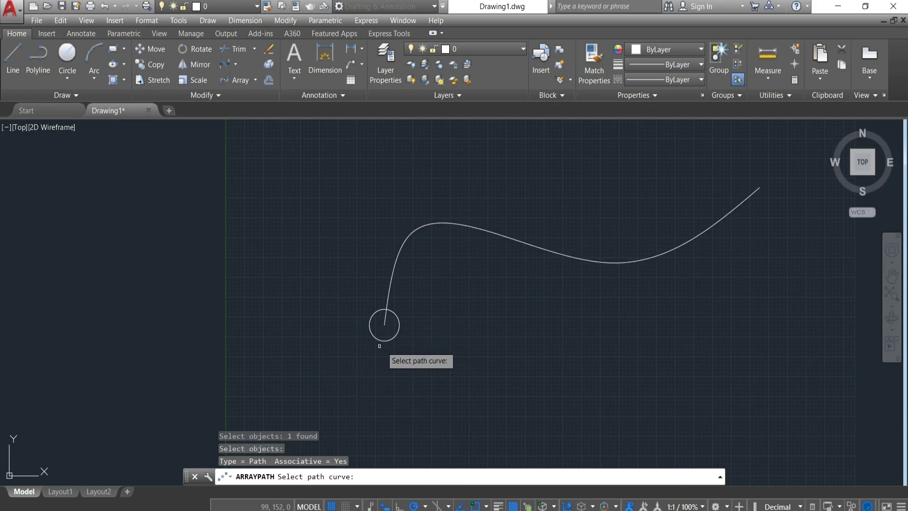
left_click(411, 229)
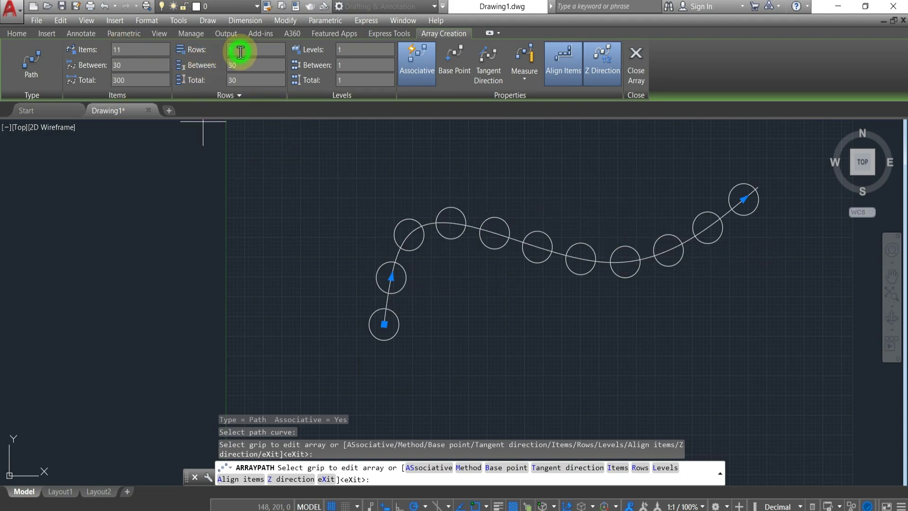
Step: Set the path array to 2 rows spaced 50 apart, close it, and select it
type("2")
key("Return")
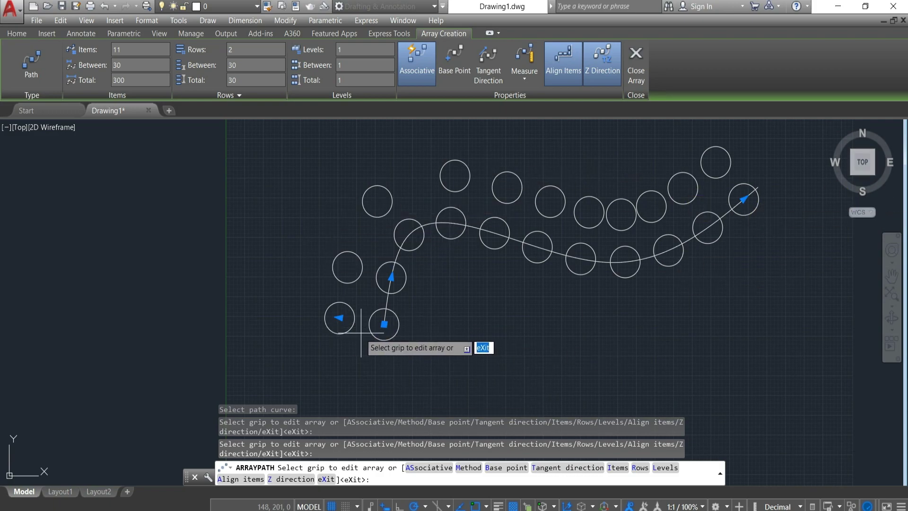
left_click(243, 67)
type("50")
key("Return")
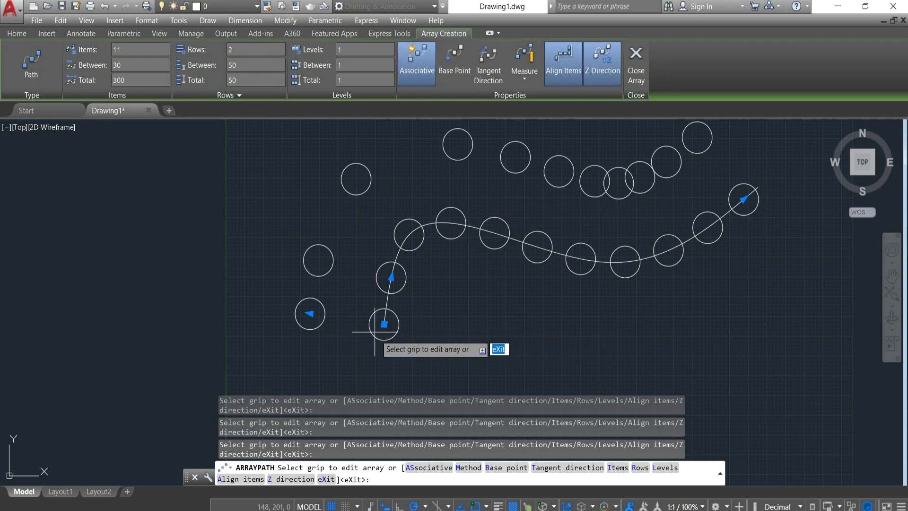
left_click(634, 71)
scroll(603, 283, "down", 2)
left_click(522, 256)
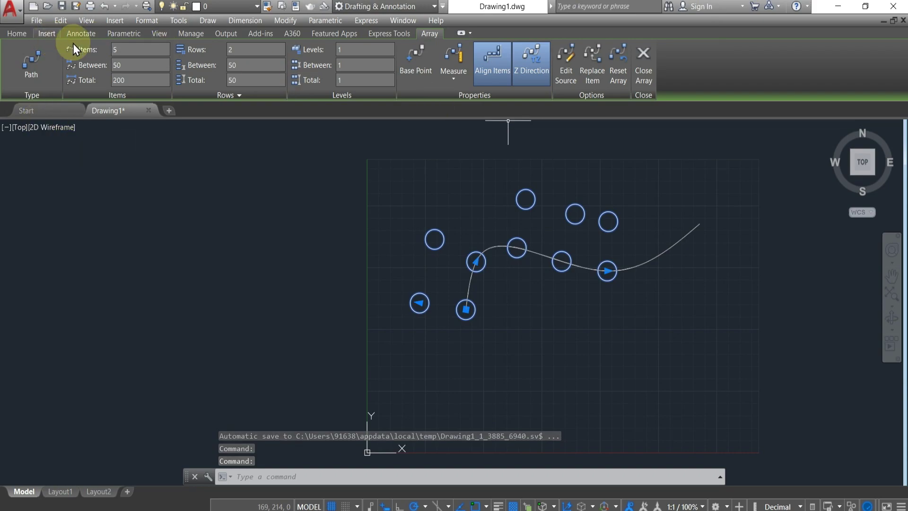
Step: Exit array editing and delete the path array together with the spline
left_click(649, 62)
left_click(379, 161)
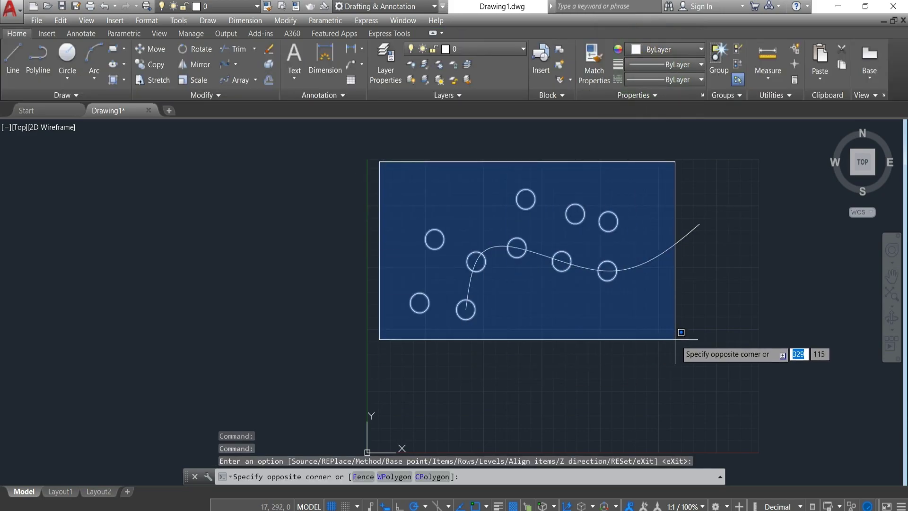
left_click(736, 366)
key("Delete")
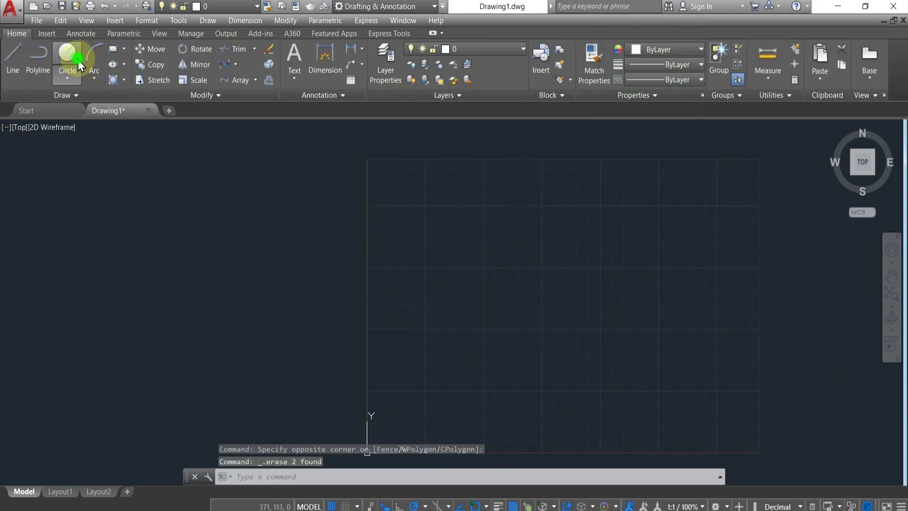
Step: Draw a circle of radius 50 near the drawing's centre
left_click(77, 60)
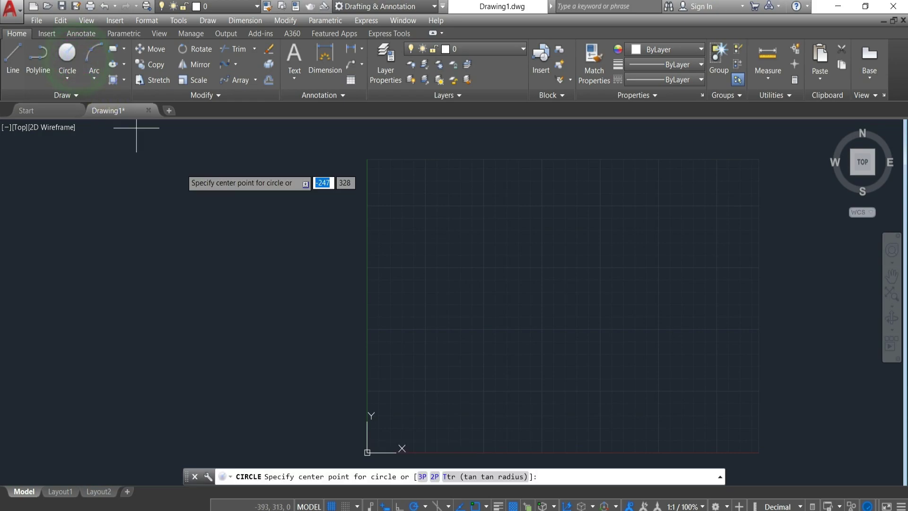
left_click(567, 300)
type("50")
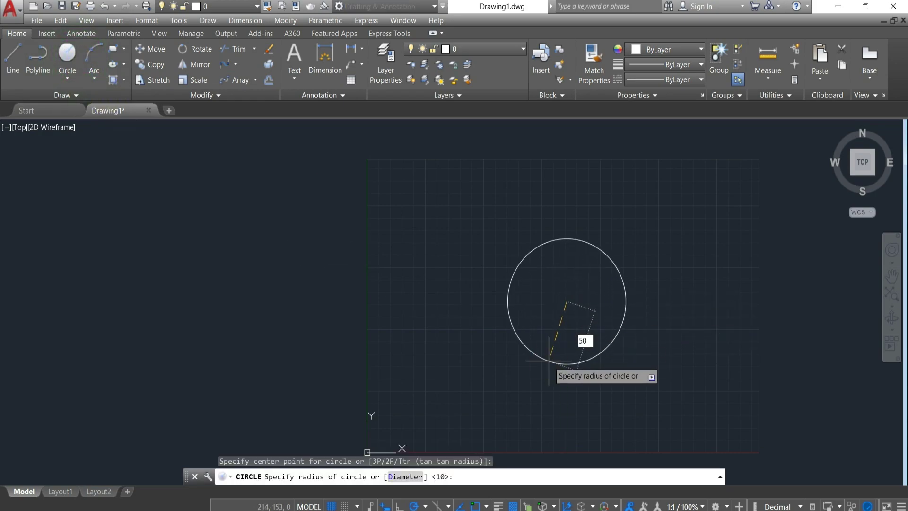
key("Return")
Step: Add a radius-10 circle centred on the big circle's top point
scroll(563, 246, "up", 2)
scroll(627, 297, "up", 2)
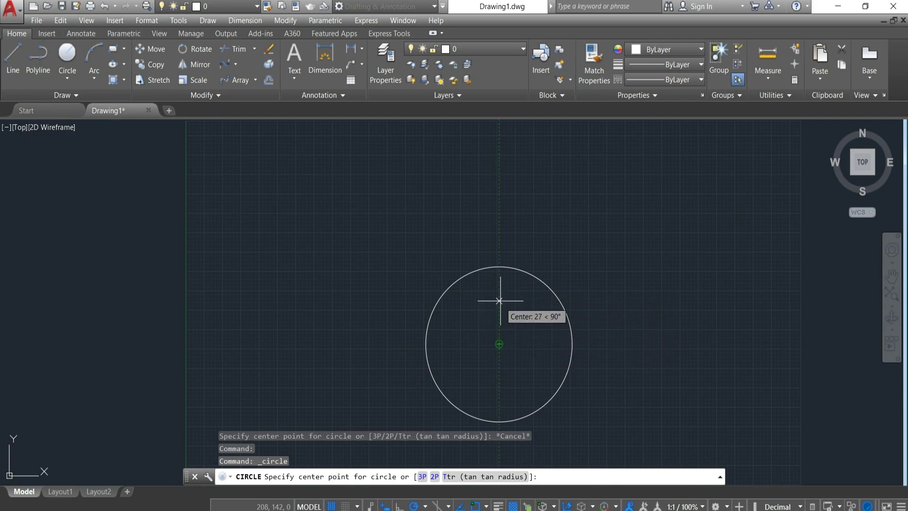
left_click(499, 267)
type("10")
key("Return")
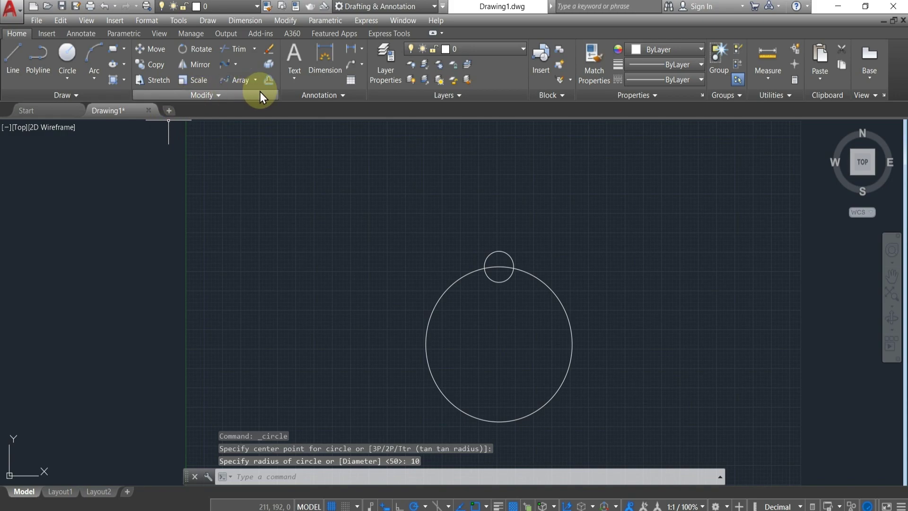
Step: Start a polar array of the small circle centred on the big circle's centre
left_click(255, 80)
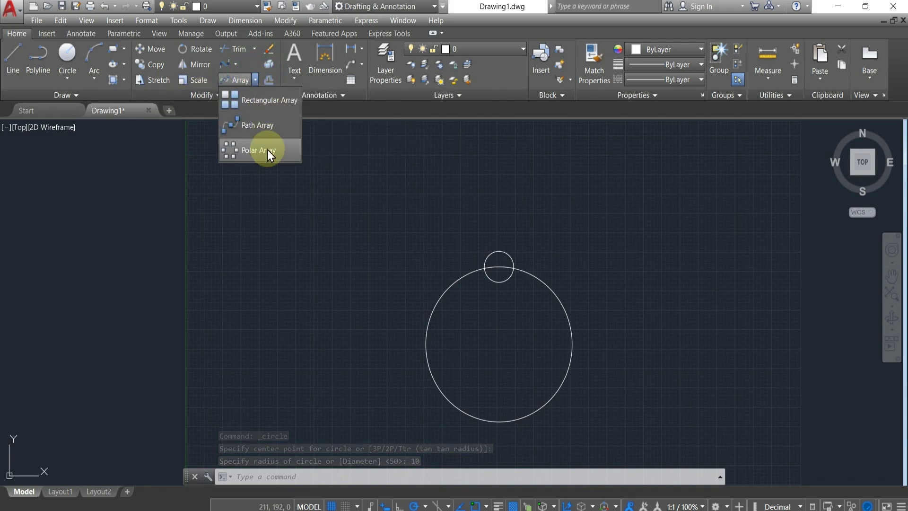
left_click(268, 150)
scroll(525, 287, "up", 4)
left_click(472, 261)
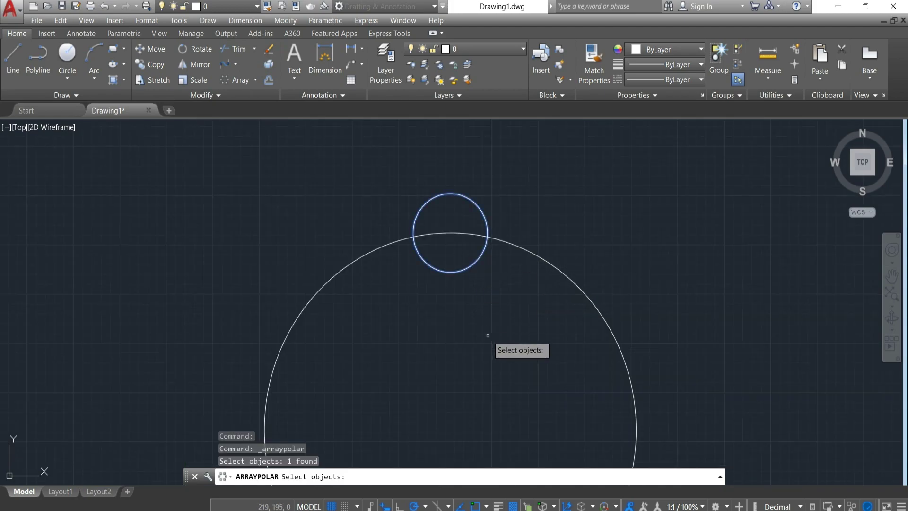
key("Return")
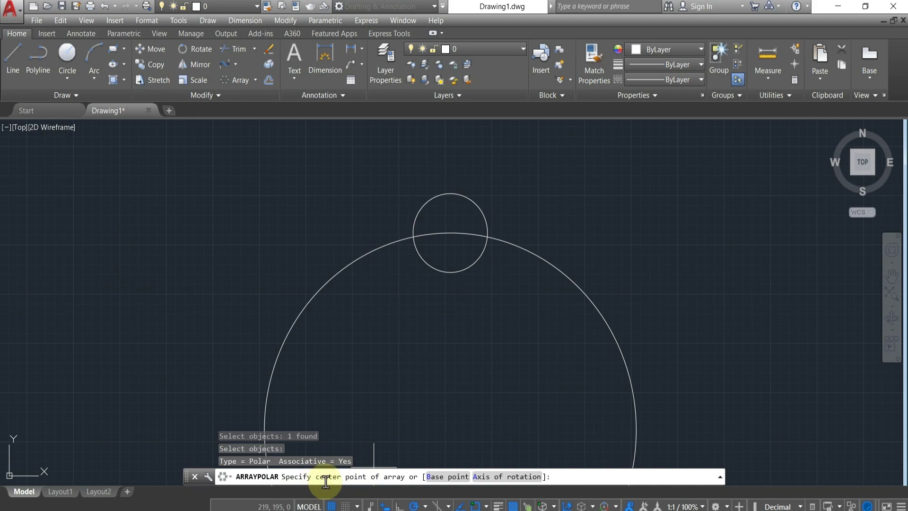
scroll(468, 350, "down", 2)
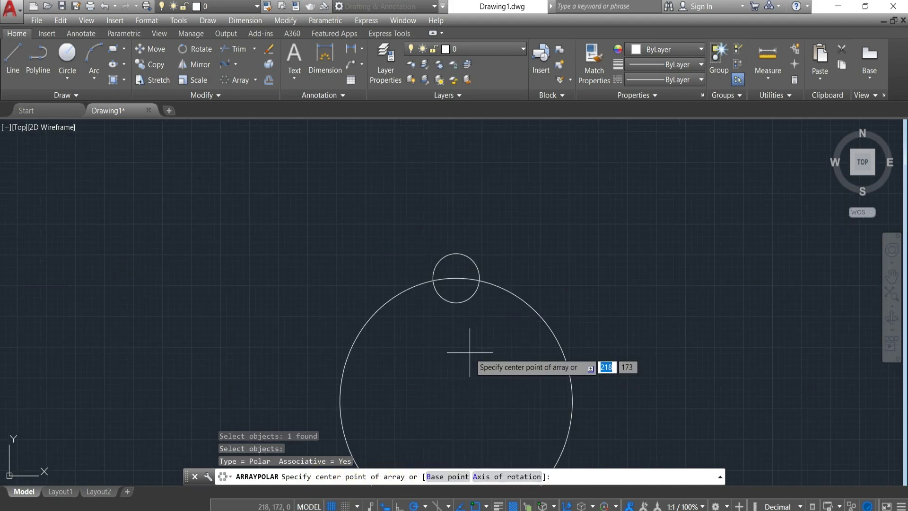
scroll(525, 345, "down", 2)
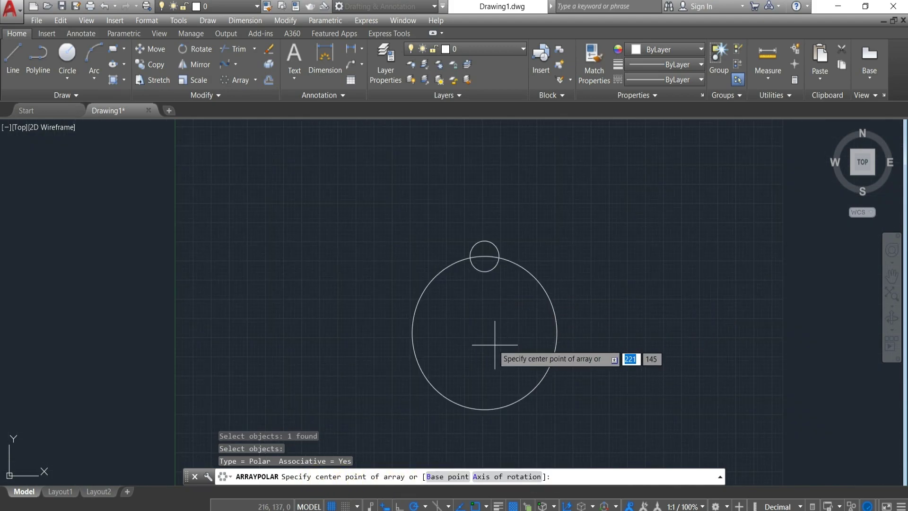
left_click(484, 332)
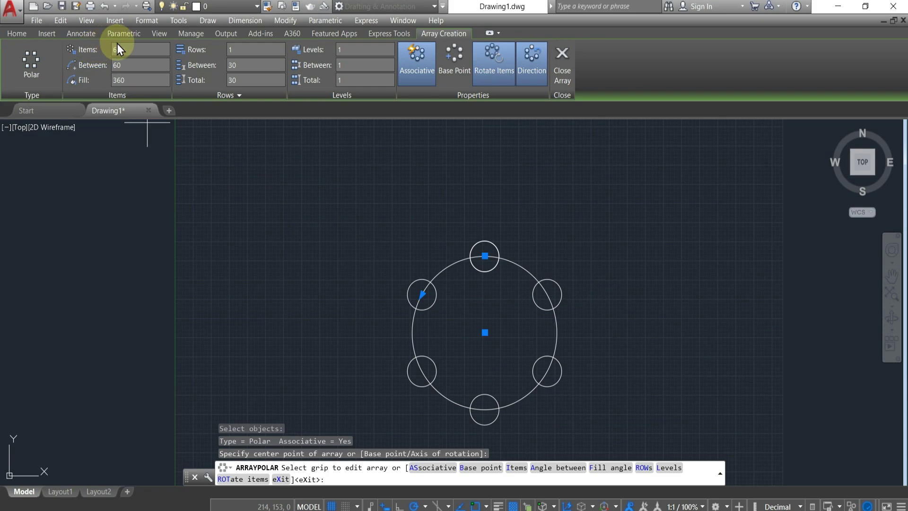
type("10")
Step: Set the polar array to 10 items in 3 concentric rings
key("Return")
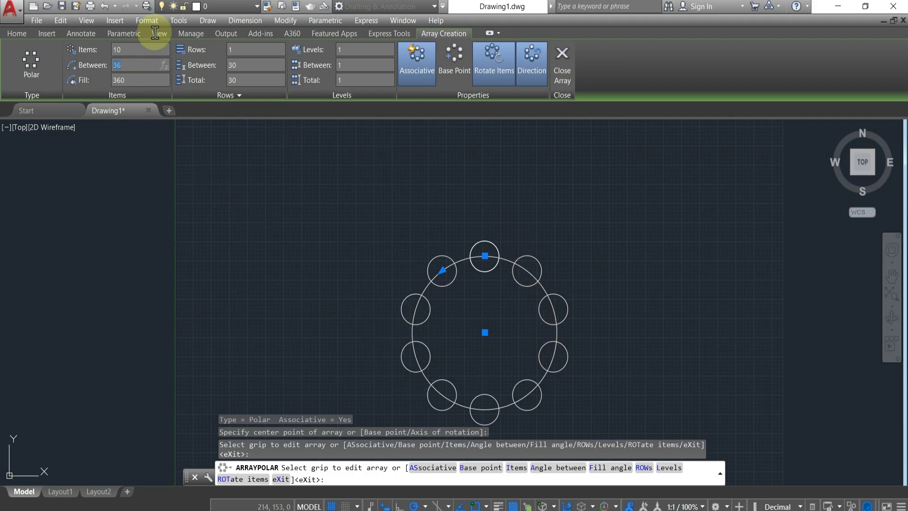
left_click(241, 49)
type("2")
key("Return")
left_click(242, 65)
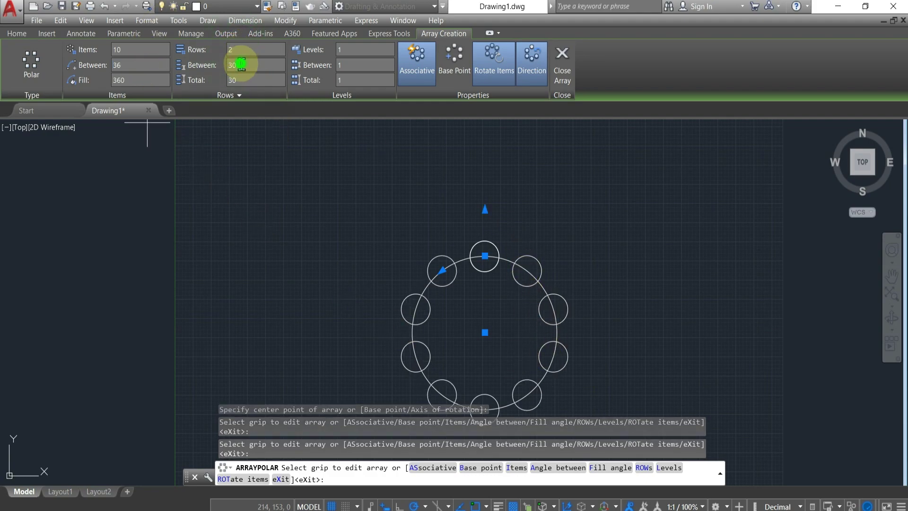
middle_click_drag(524, 123, 518, 64)
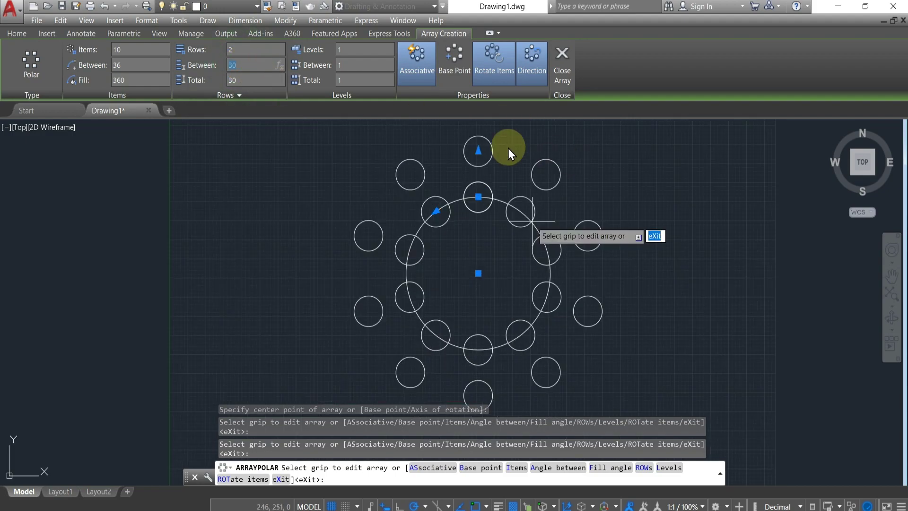
left_click(258, 65)
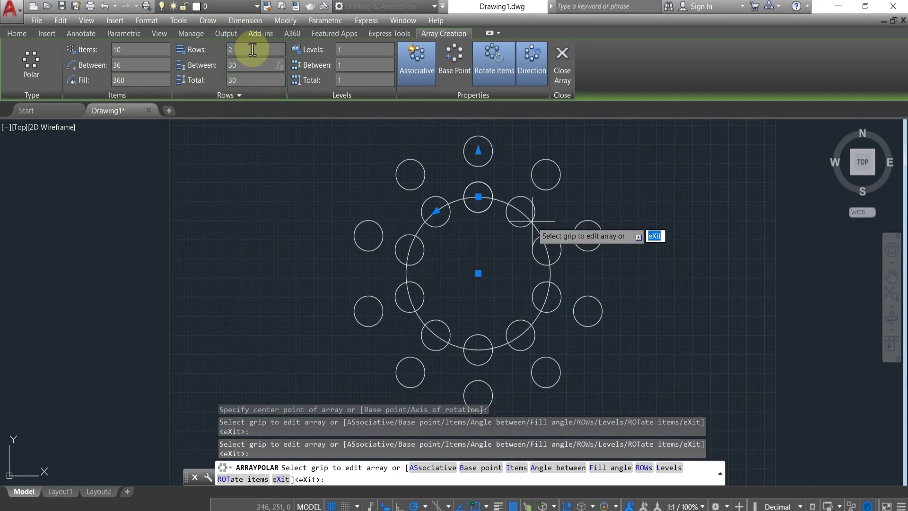
type("3")
key("Return")
scroll(630, 325, "down", 2)
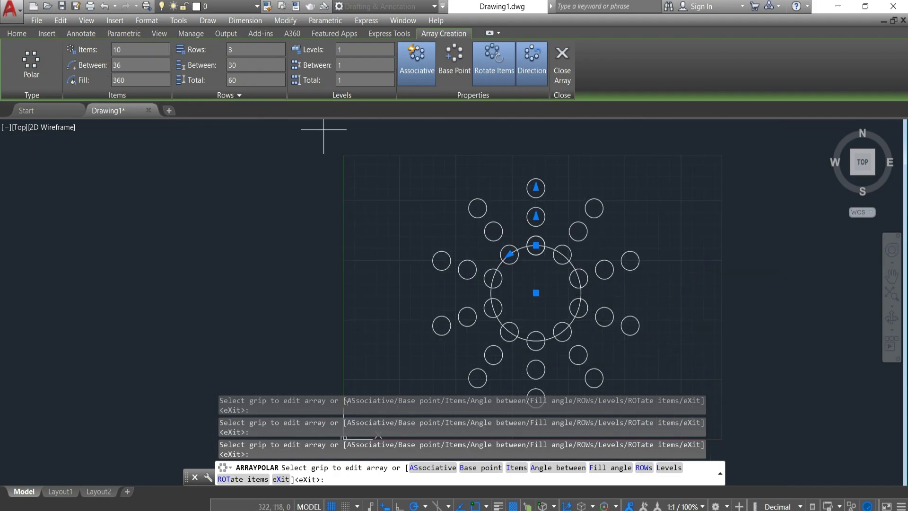
Step: Finish the polar array and select the result to inspect it
key("Return")
left_click(590, 190)
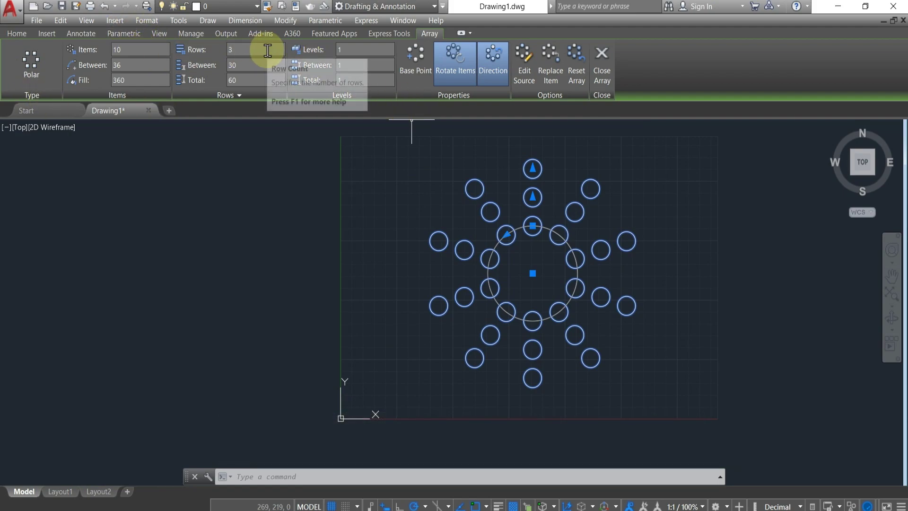
scroll(405, 274, "down", 2)
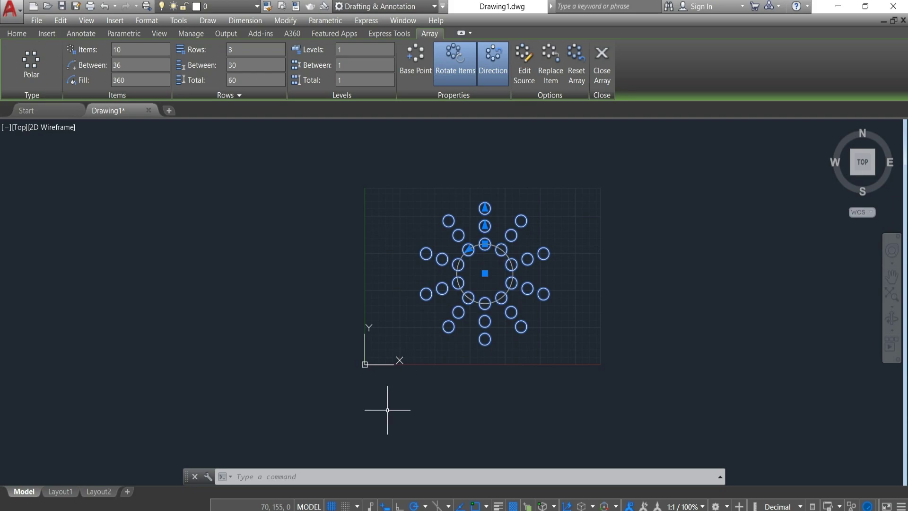
left_click(375, 479)
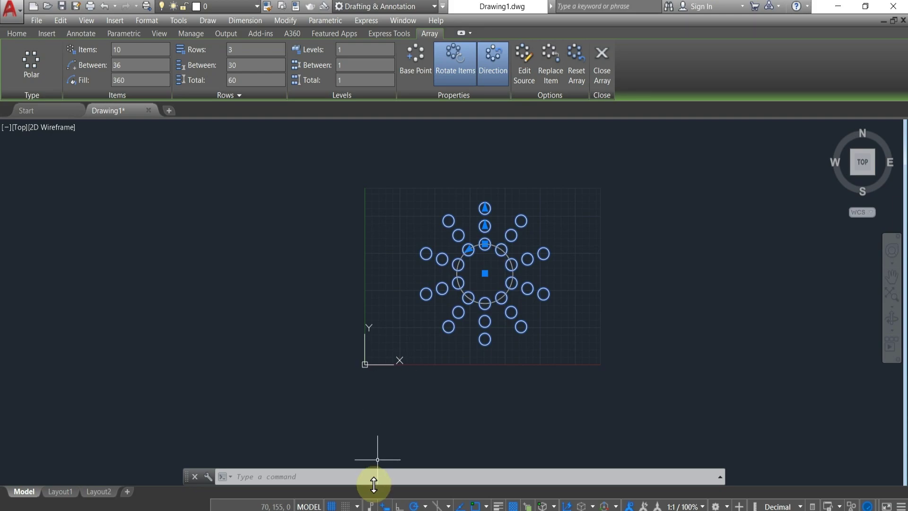